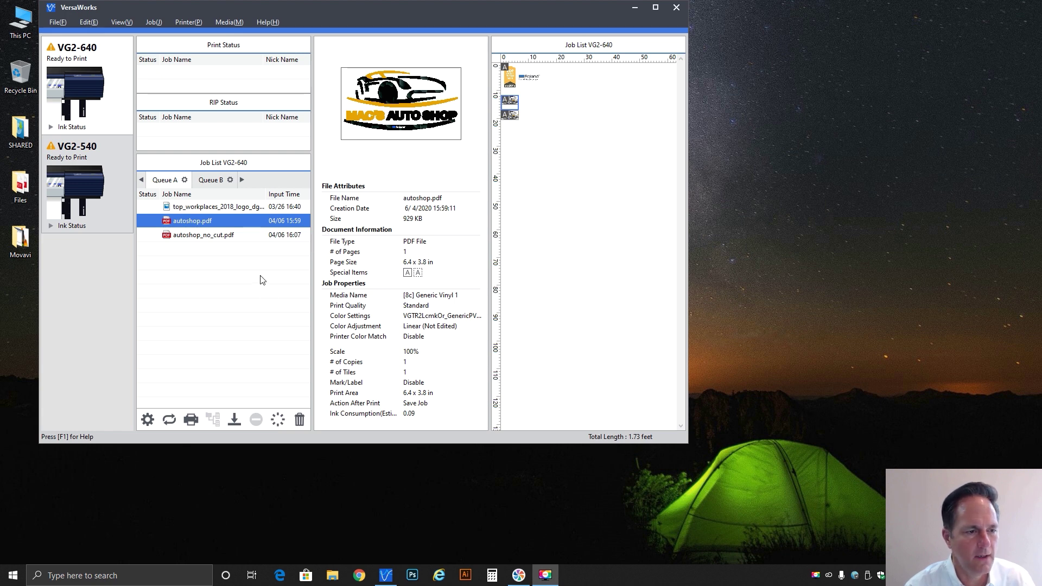
- Open the Job Settings for autoshop.pdf and move the dialog to the left
click(189, 223)
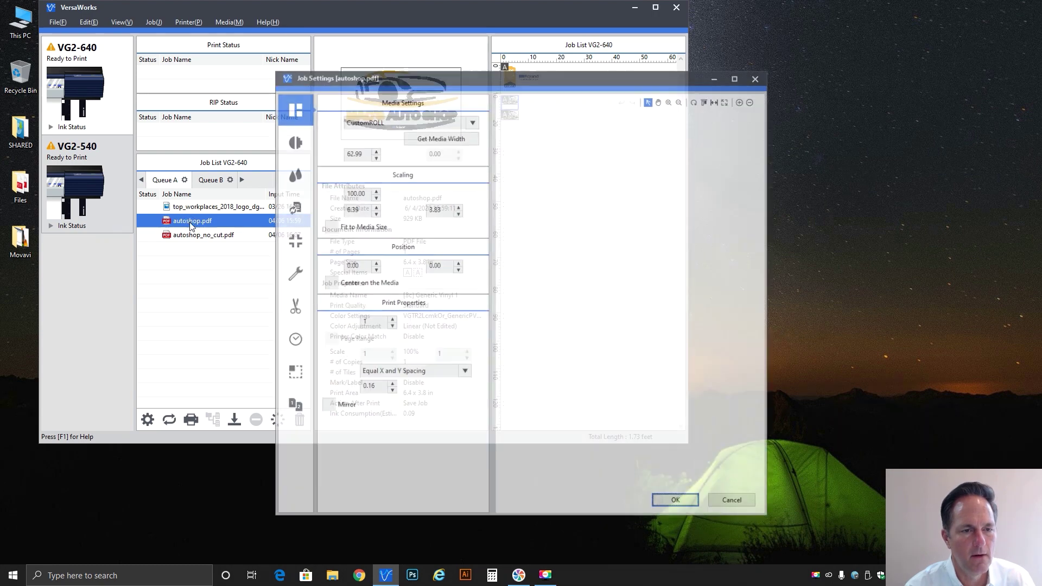
drag(330, 70, 204, 17)
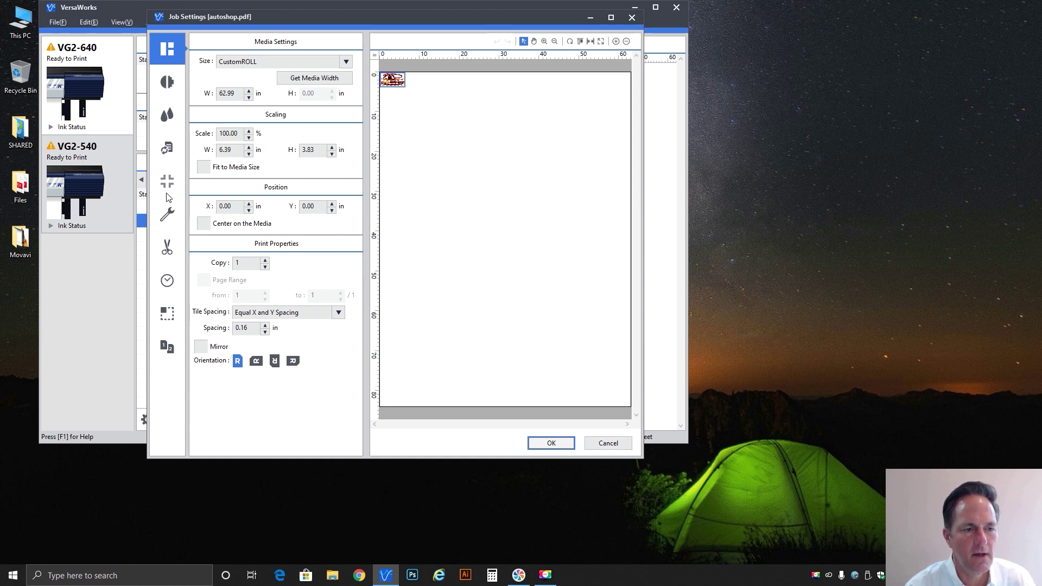
- Show the Cutting Options and switch Operation Mode between Cut & Print and Print & Cut
click(168, 252)
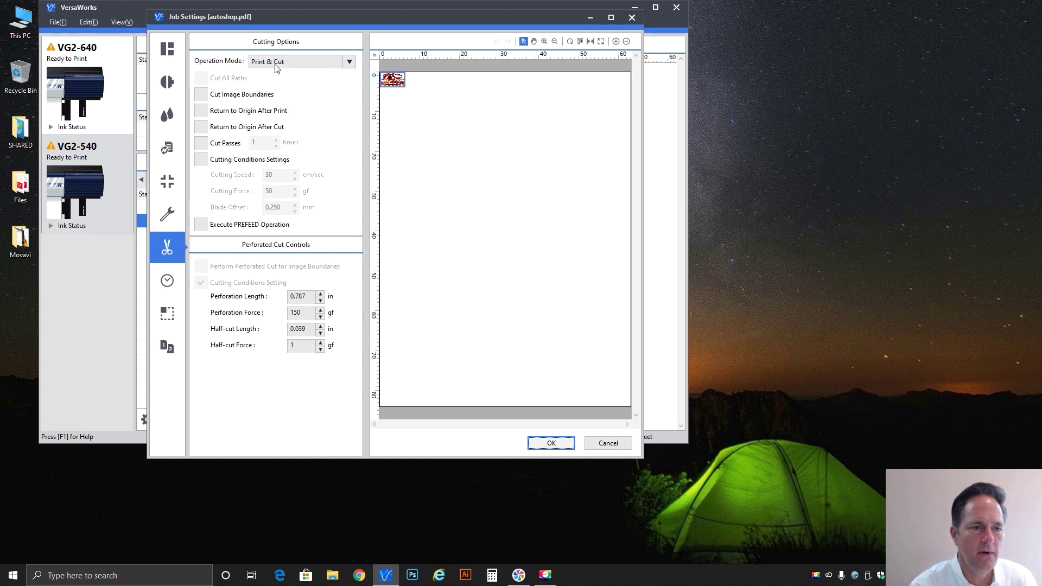
click(302, 63)
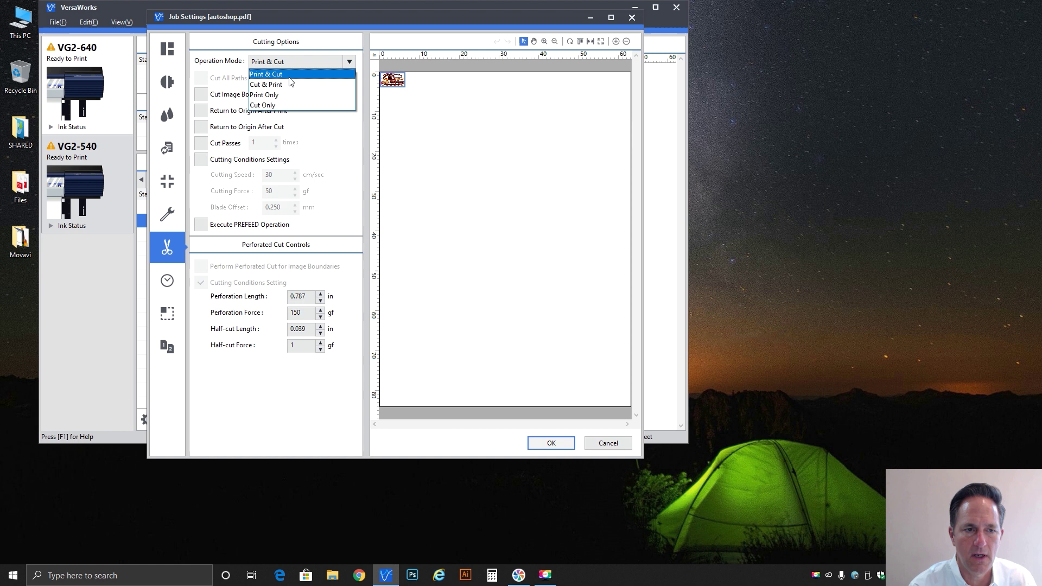
click(287, 85)
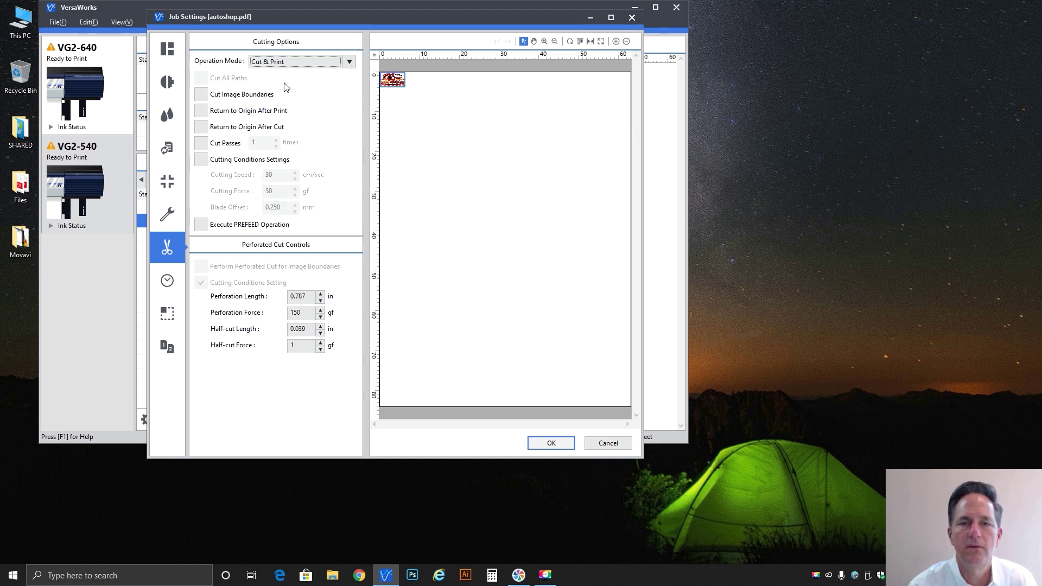
click(290, 64)
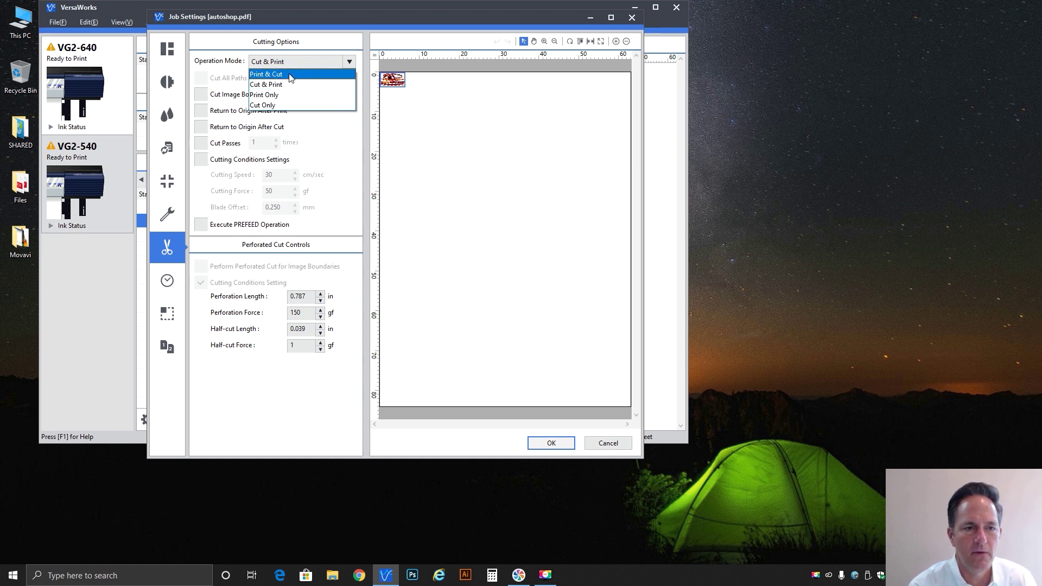
click(290, 78)
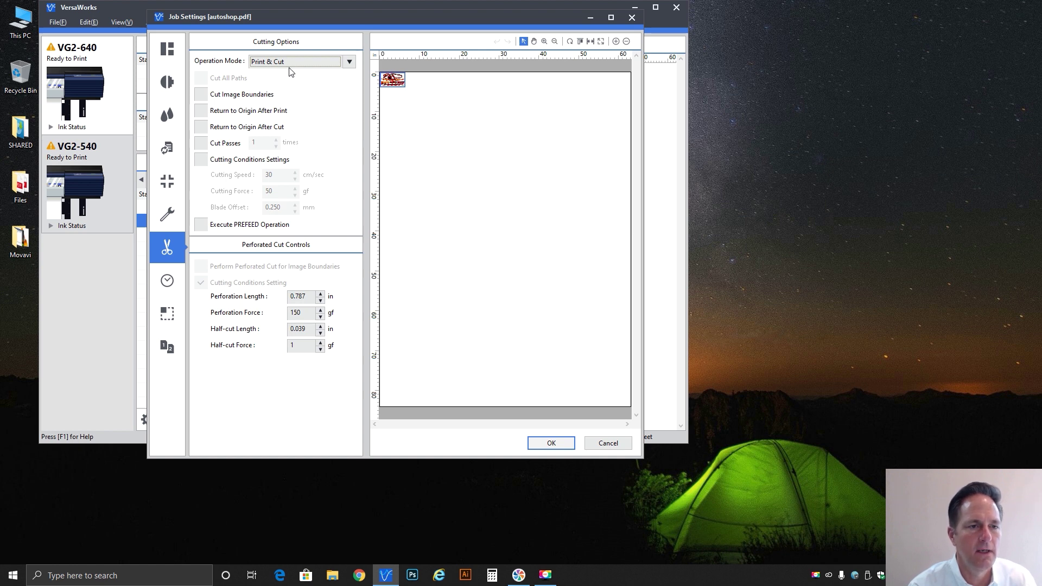
click(291, 63)
click(289, 86)
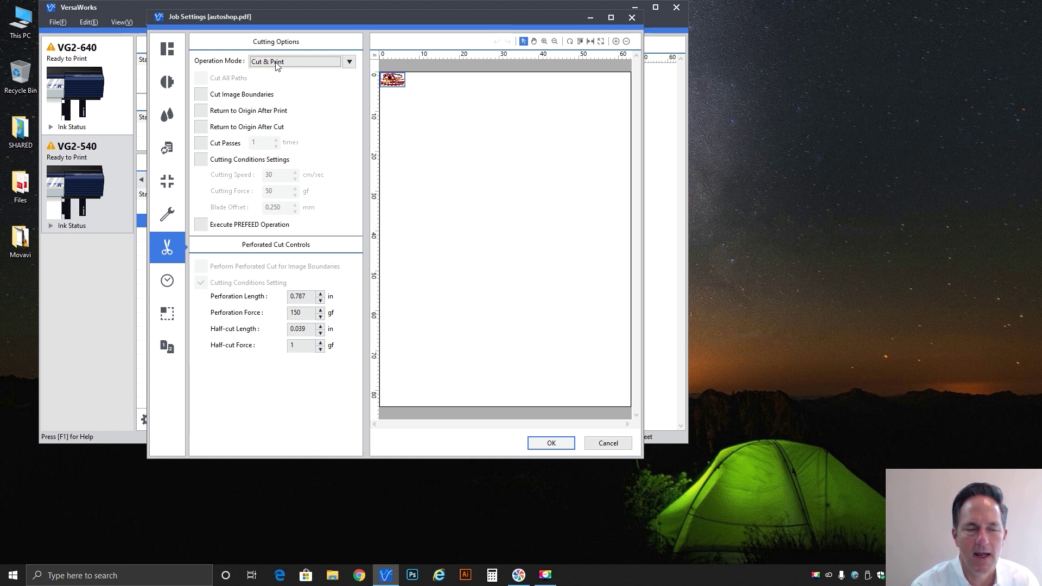
- Cycle the Operation Mode through Print Only and Cut Only, ending on Print & Cut
click(278, 64)
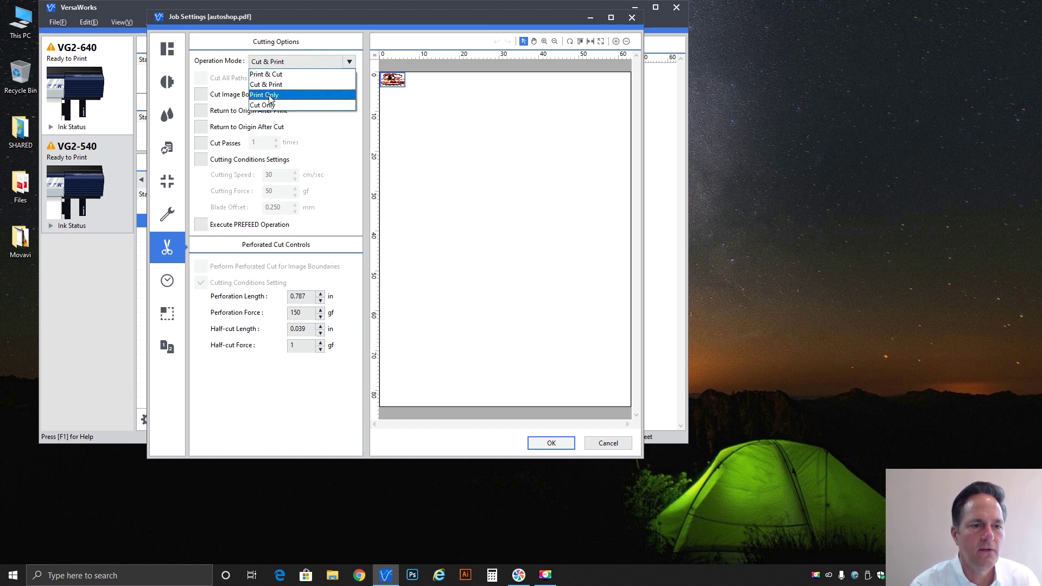
click(271, 96)
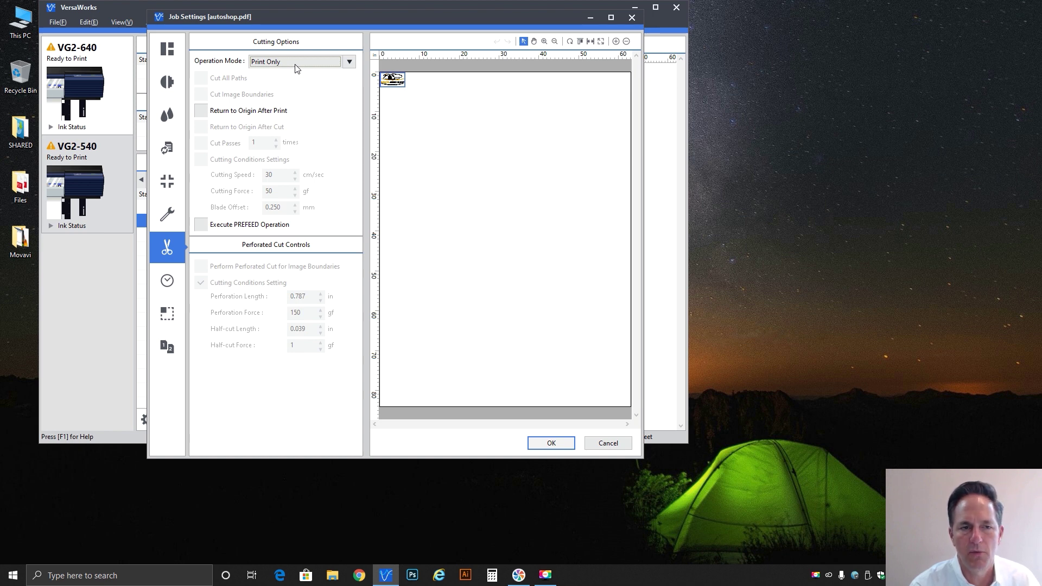
click(296, 67)
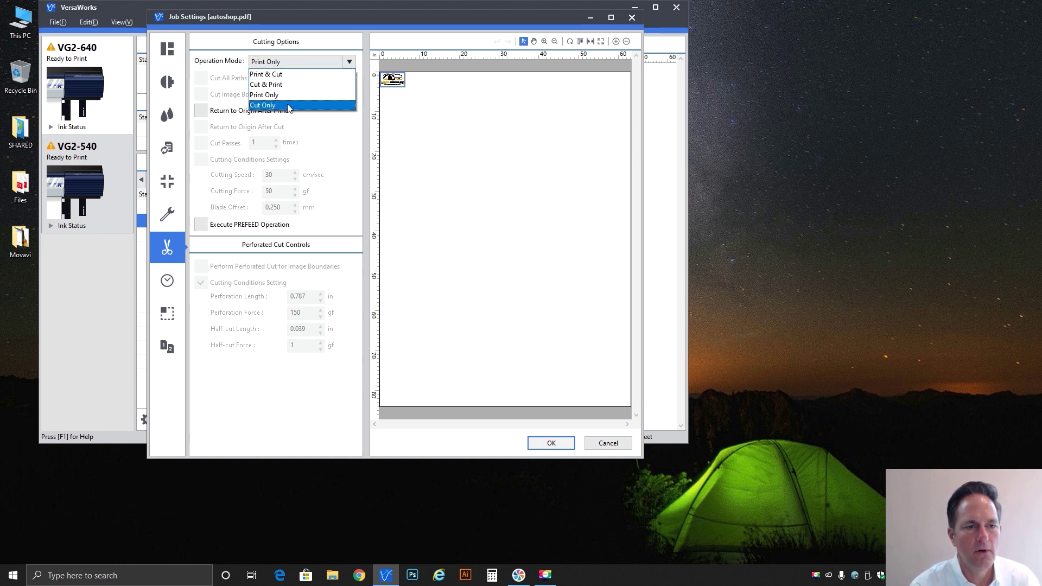
click(288, 105)
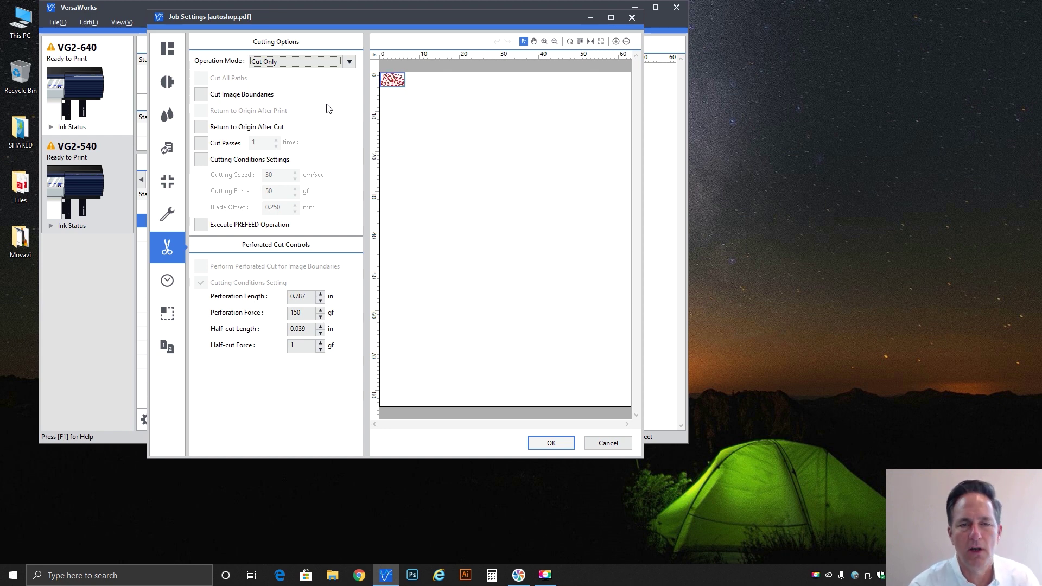
click(313, 64)
click(308, 73)
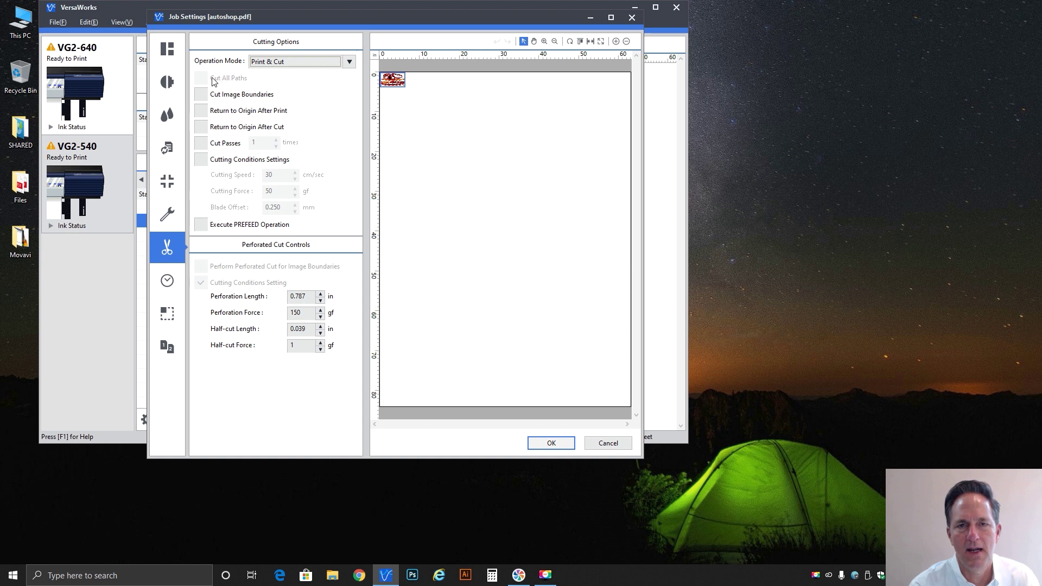
- Tick Cut Image Boundaries, then cancel out of the Job Settings dialog
right_click(262, 17)
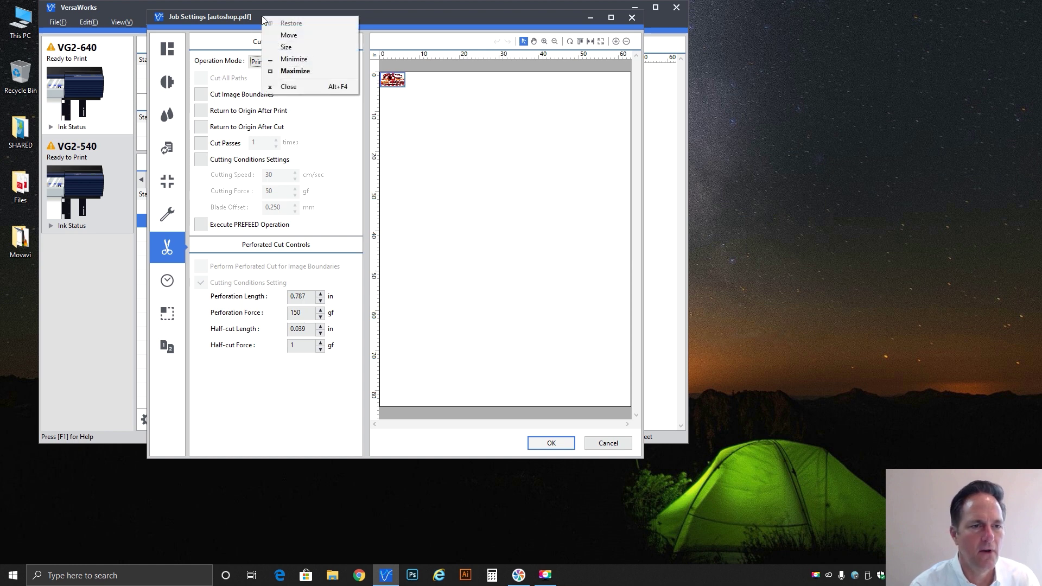
click(258, 16)
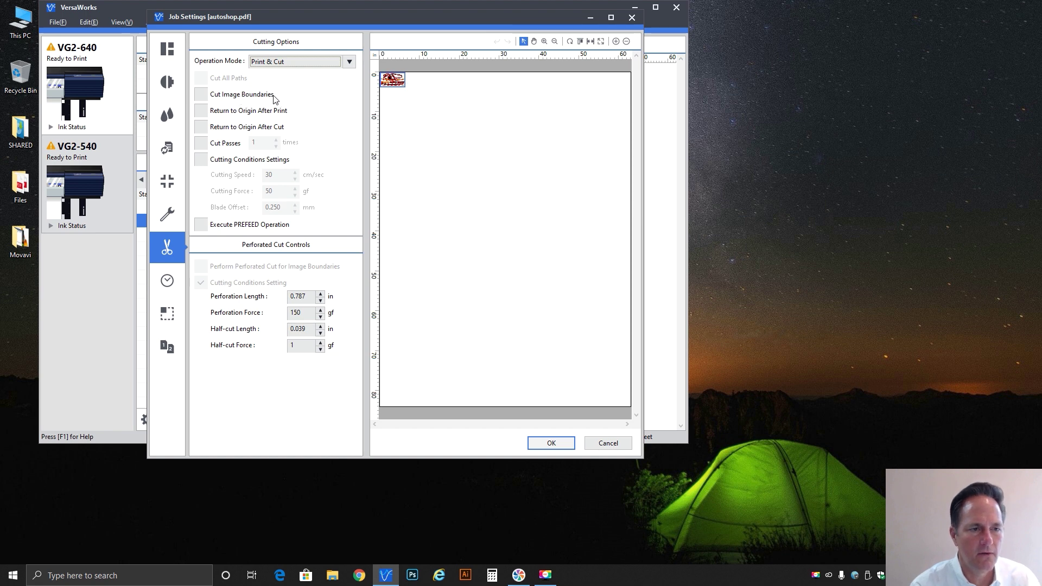
click(237, 97)
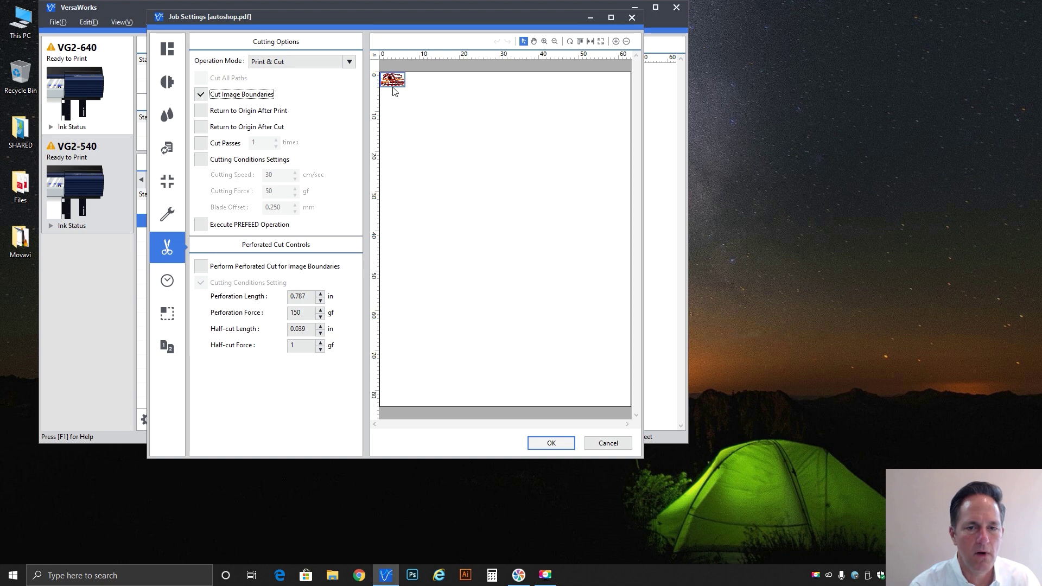
click(605, 447)
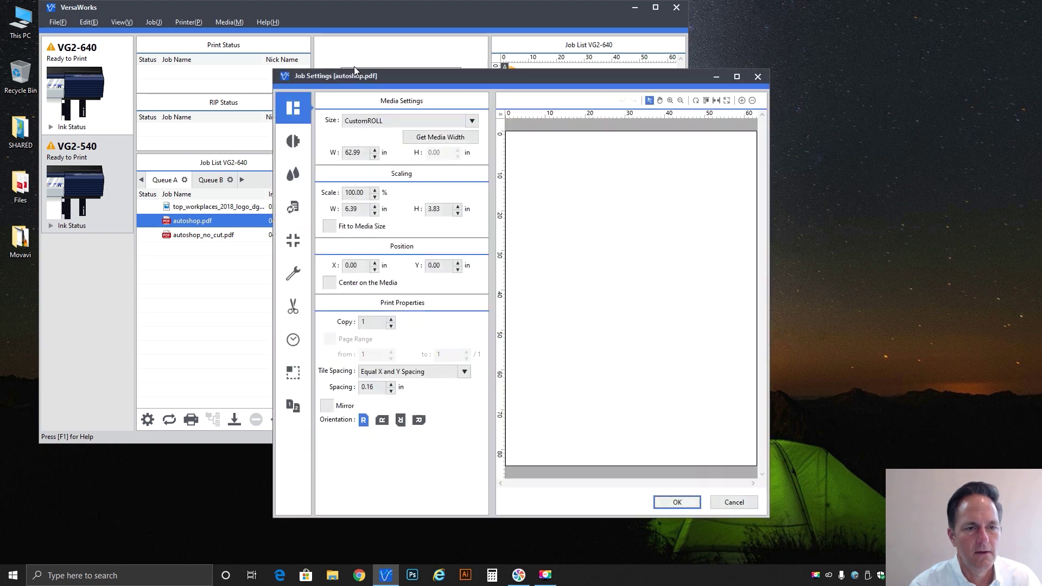
- Enlarge the dialog, enable Fit to Media Size, zoom the preview to width, and show Cutting Options
drag(344, 77, 235, 35)
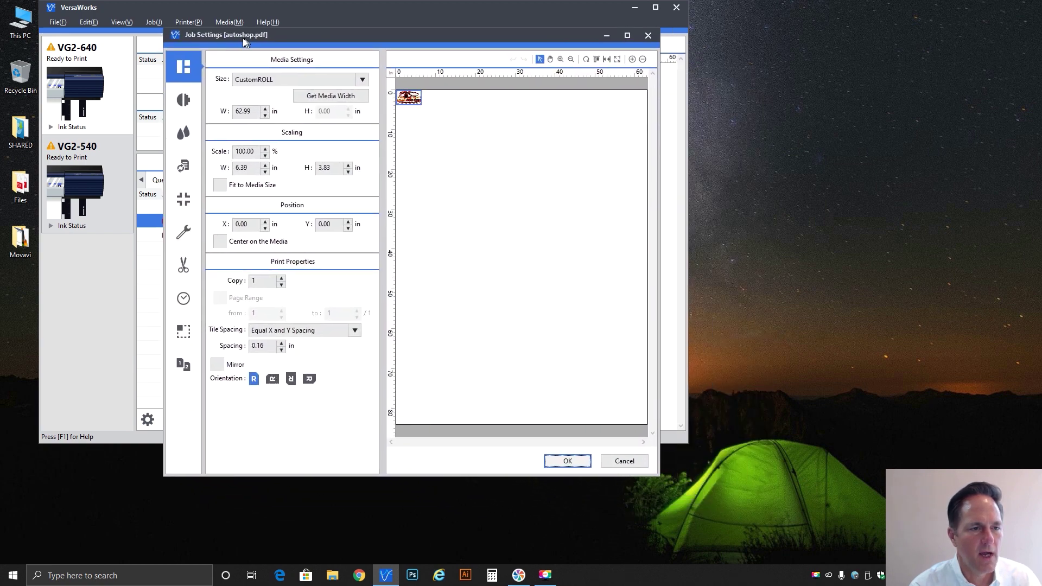
click(251, 187)
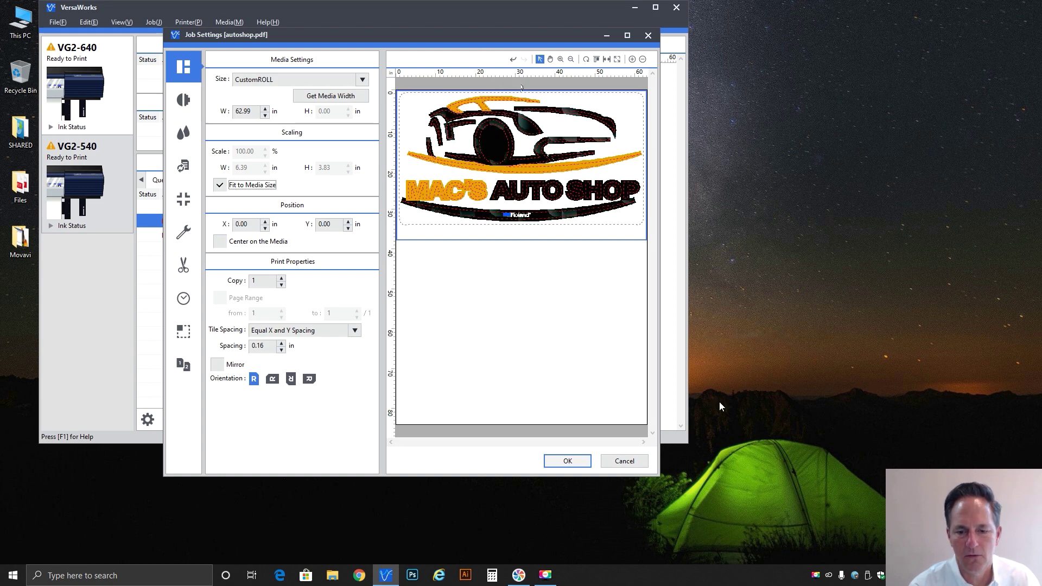
drag(658, 476, 891, 505)
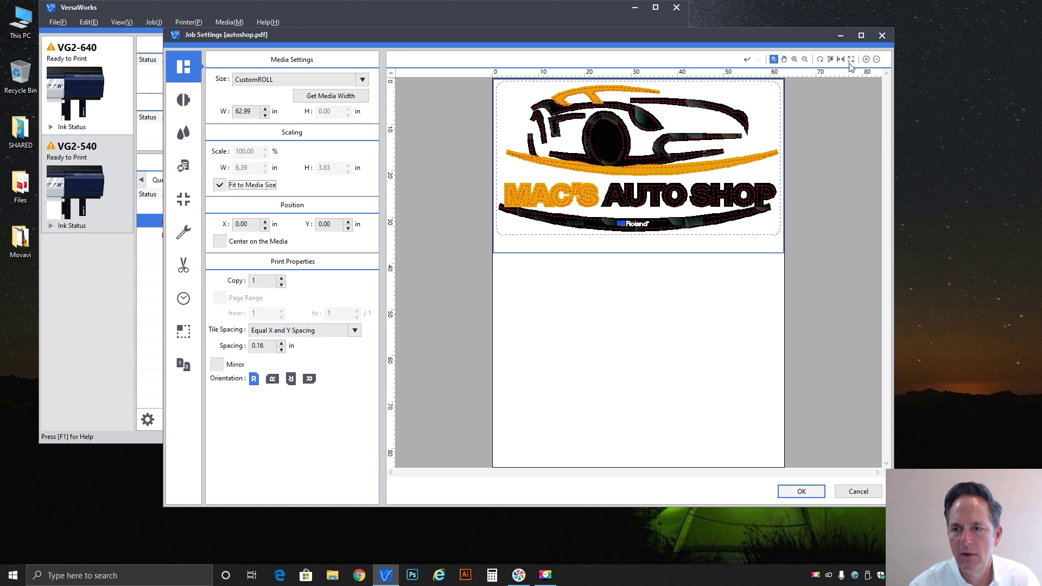
click(806, 59)
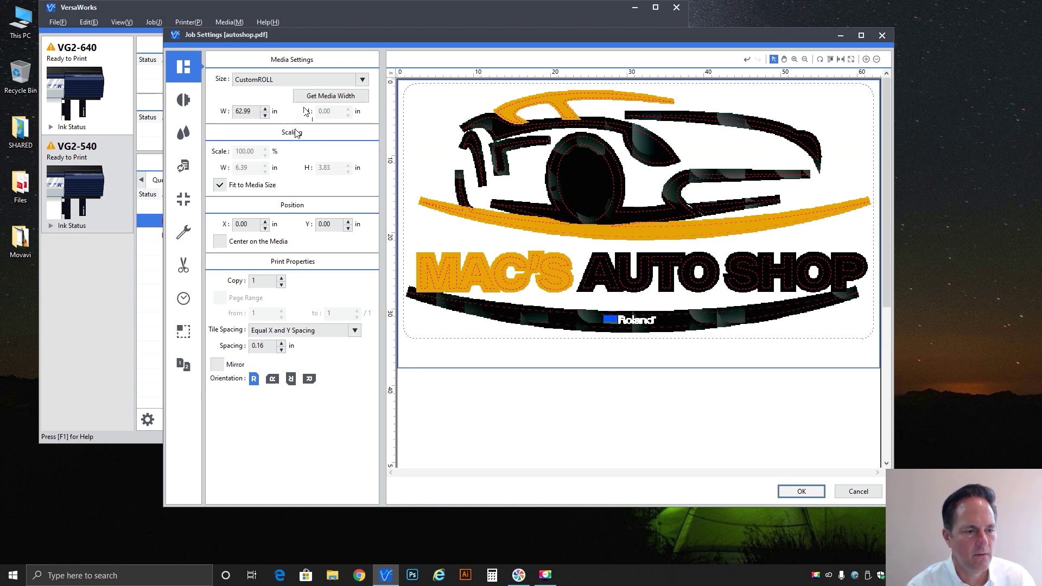
click(182, 266)
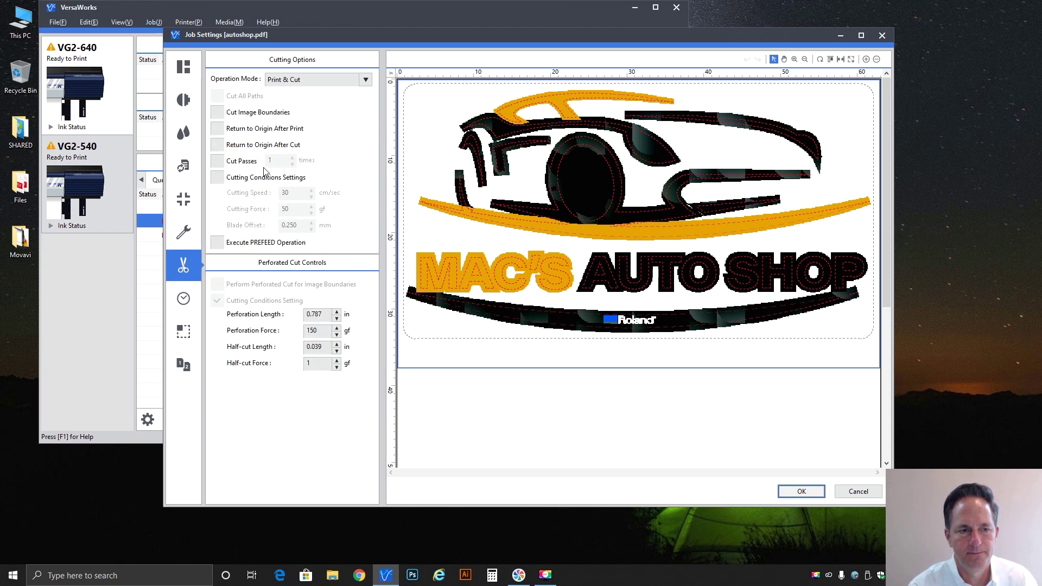
- Check Cut Image Boundaries for the autoshop logo in Cutting Options
click(253, 114)
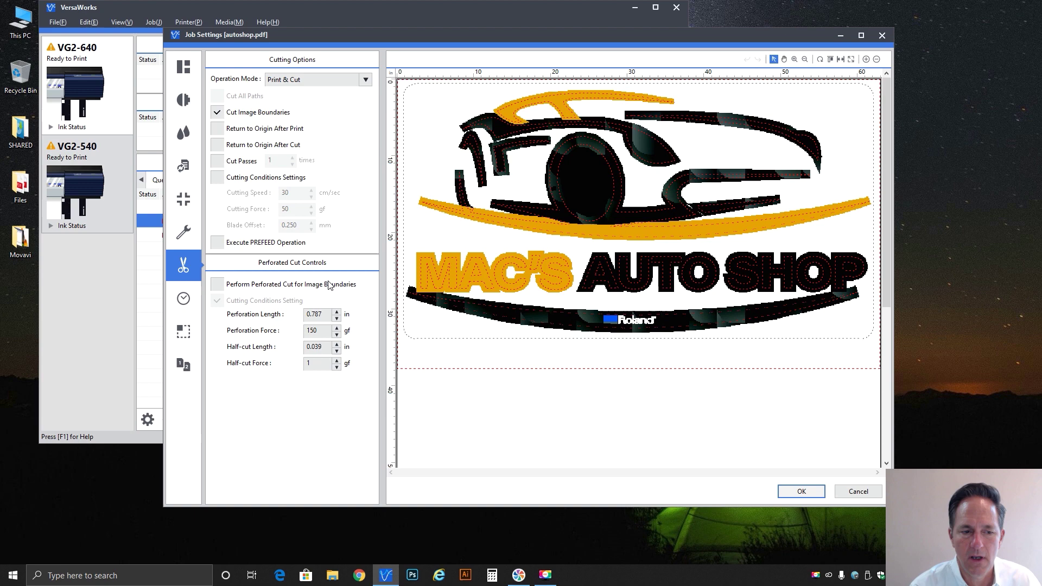
- Enable Perform Perforated Cut for Image Boundaries, using 0.787 in perforations at 150 gf
click(217, 285)
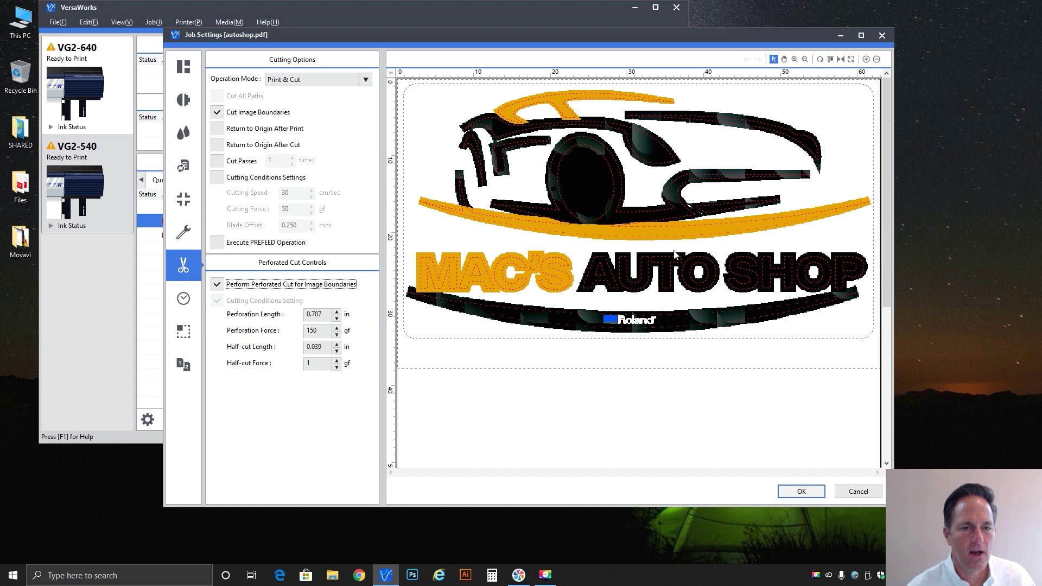
- Clear perforated and image-boundary cutting, leave Return to Origin After Print off, enable Return to Origin After Cut
click(244, 281)
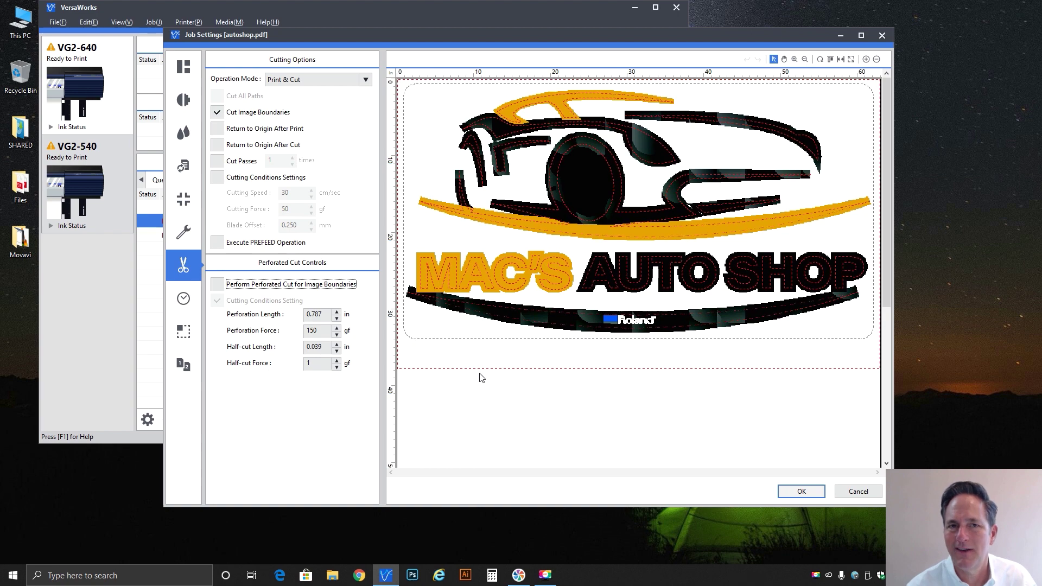
click(249, 113)
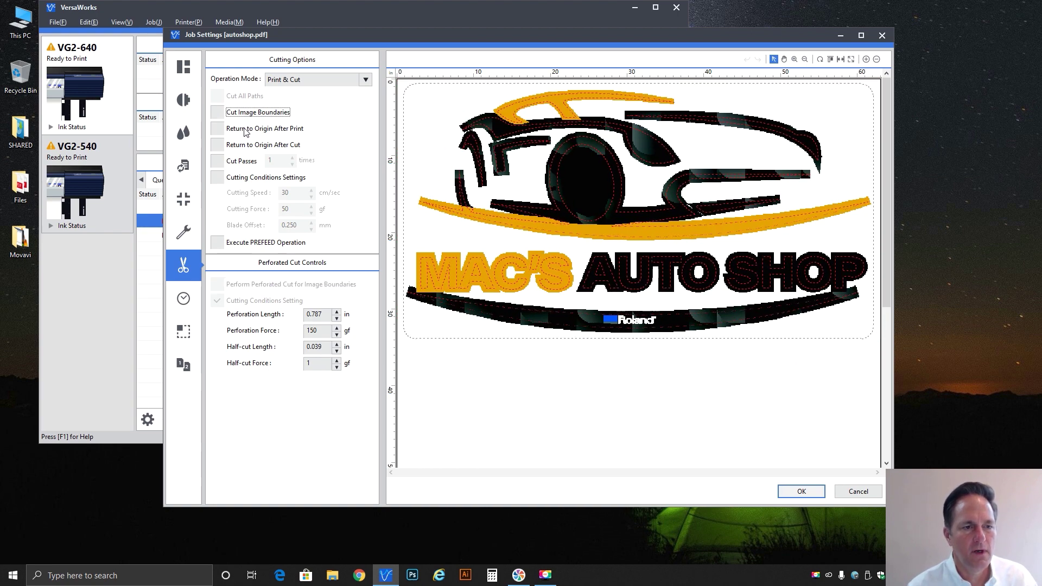
click(244, 129)
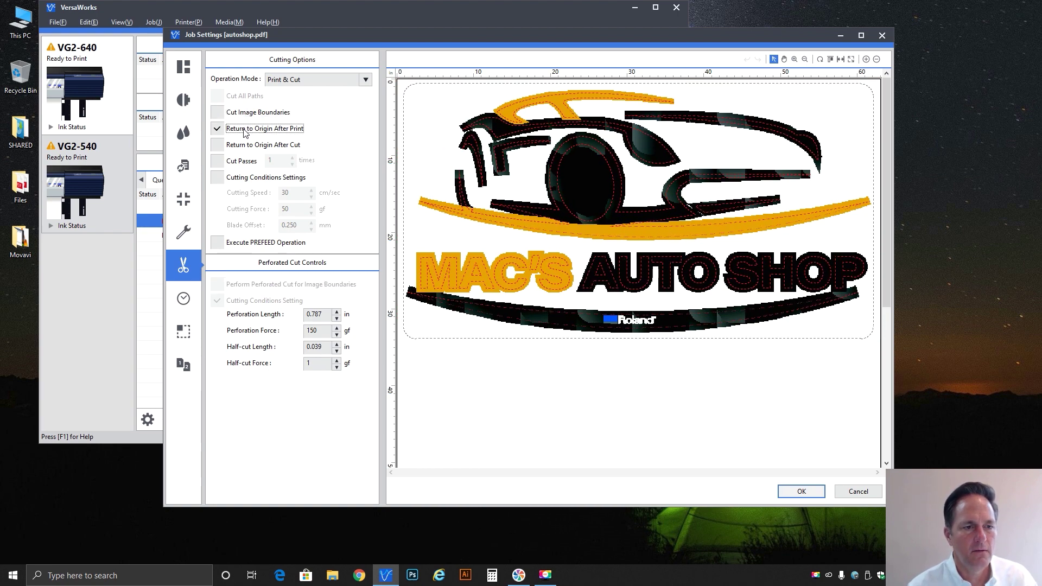
click(288, 136)
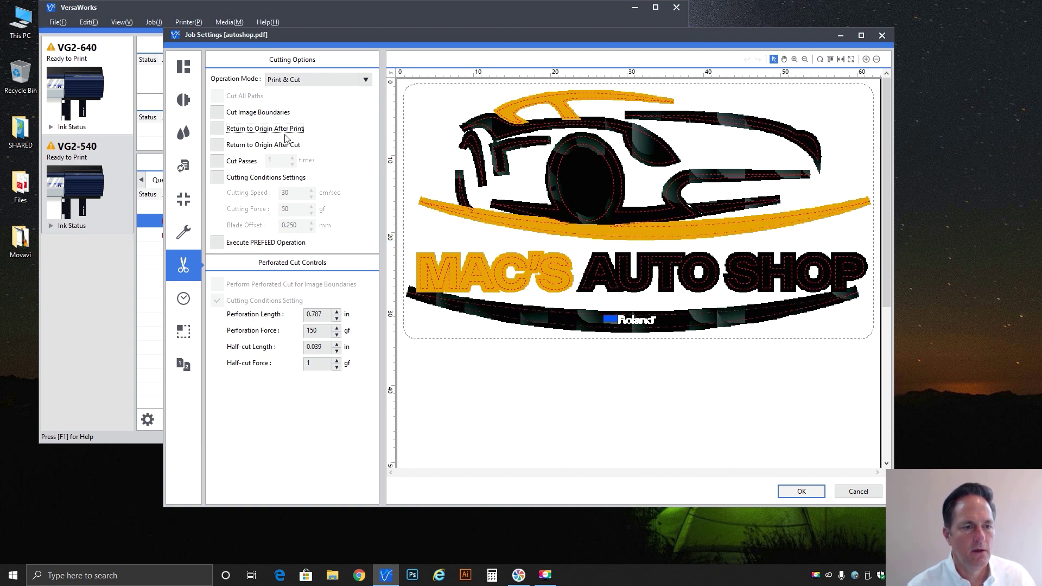
click(256, 147)
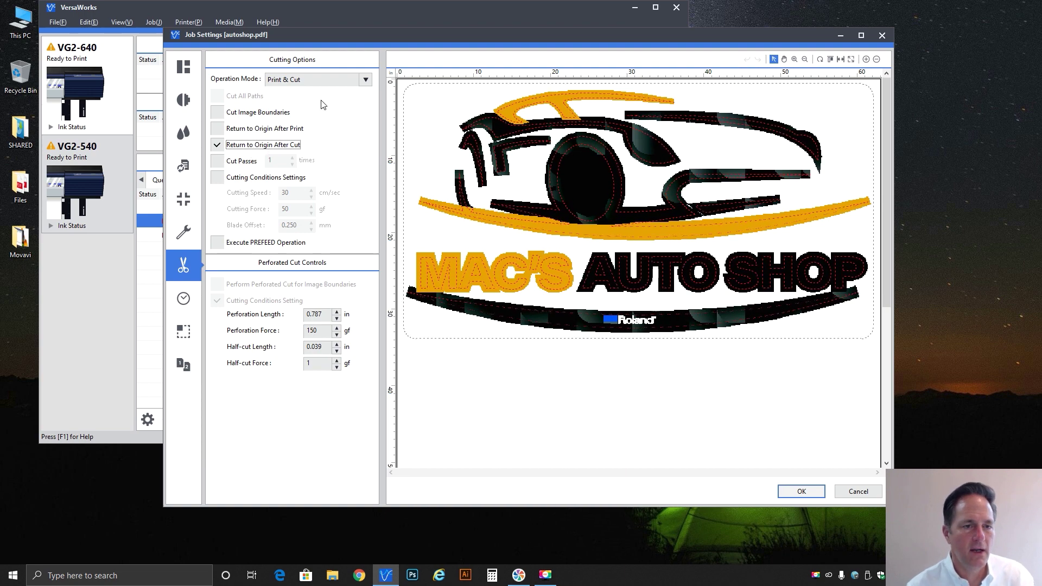
- Switch to Cut Only, toggle Return to Origin After Cut off and on, then return to Print & Cut
click(346, 78)
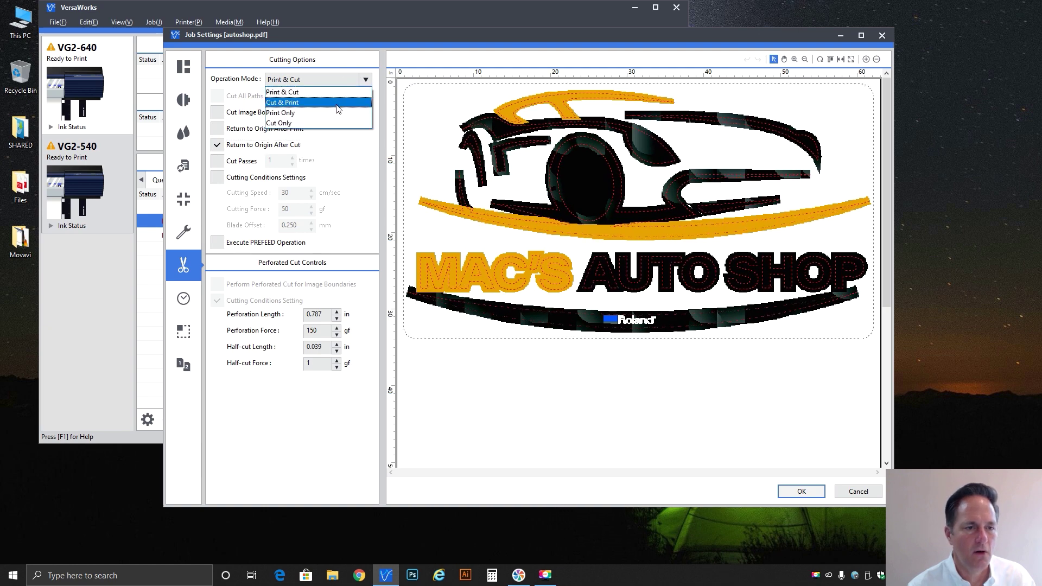
click(328, 123)
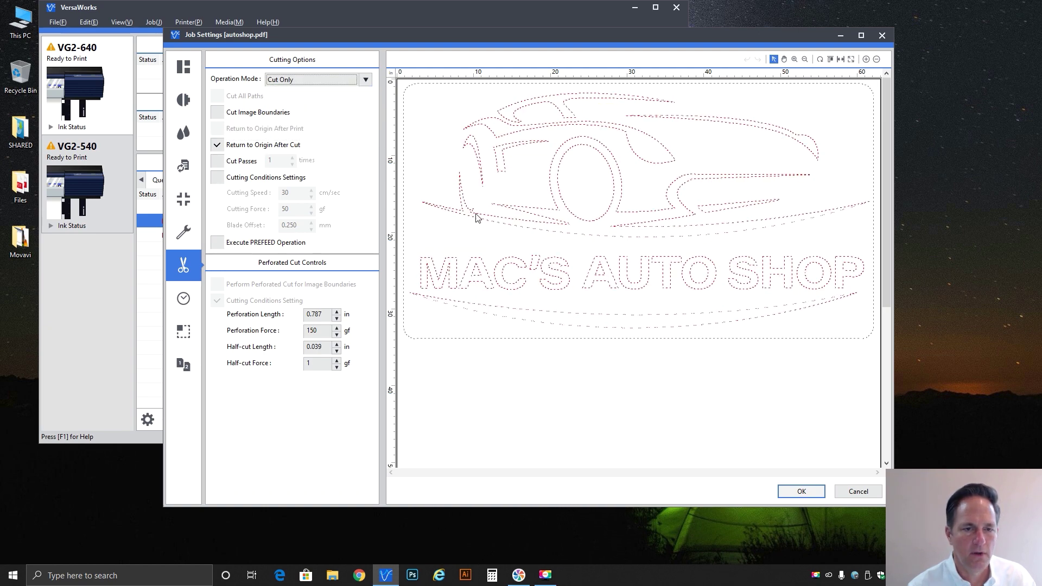
click(277, 145)
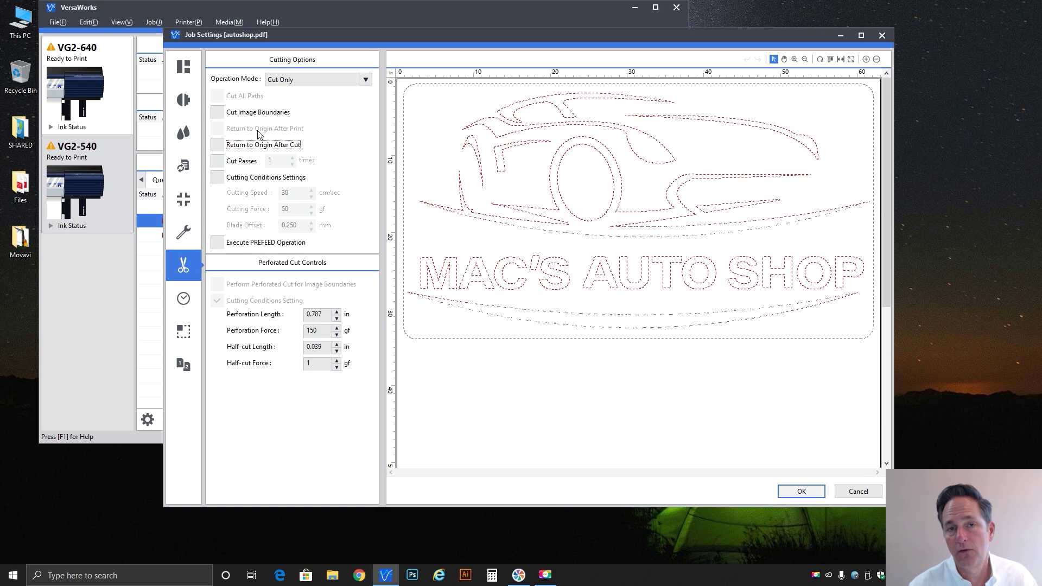
click(251, 145)
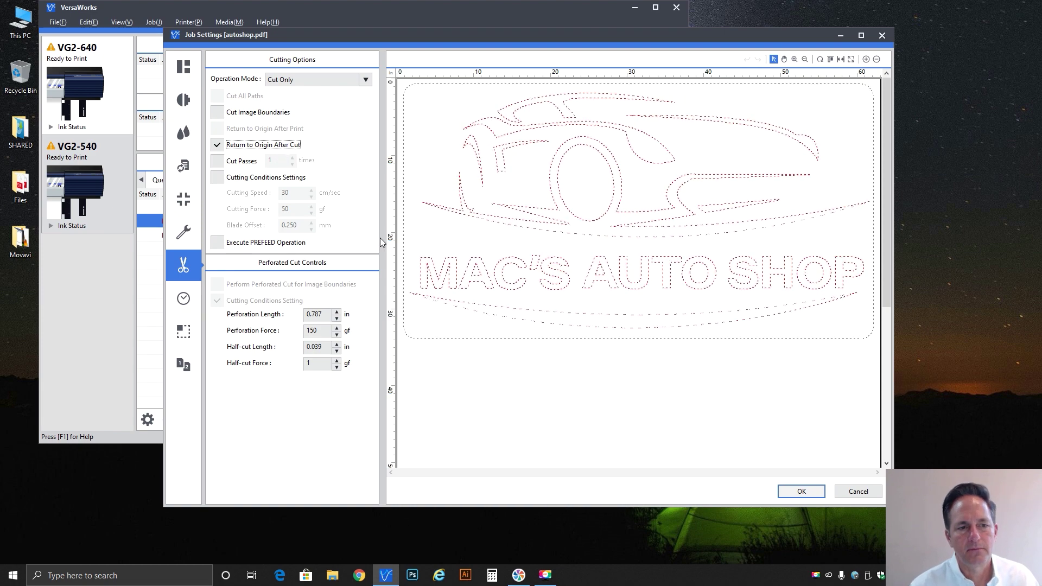
click(304, 80)
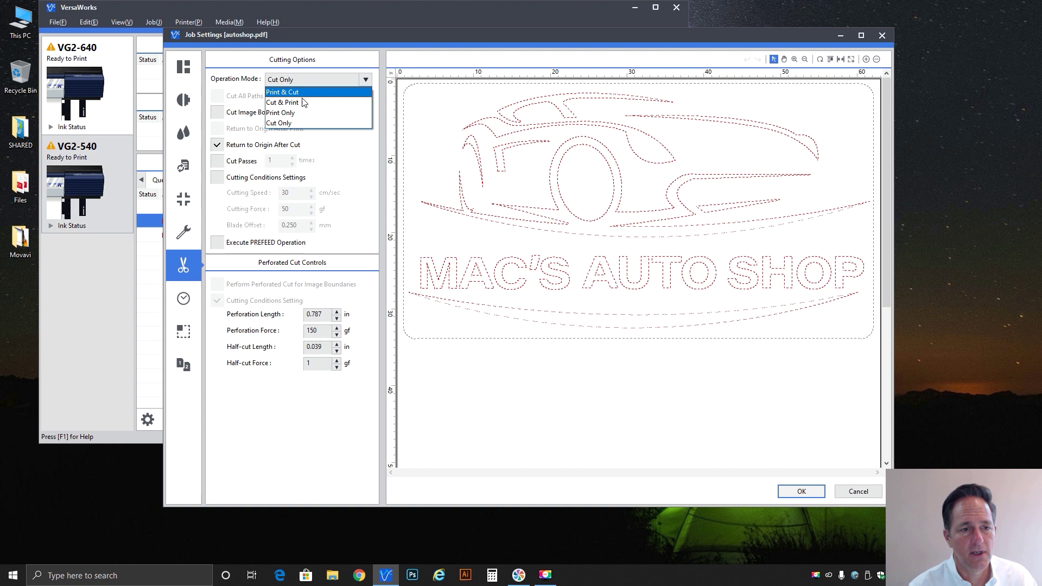
click(301, 93)
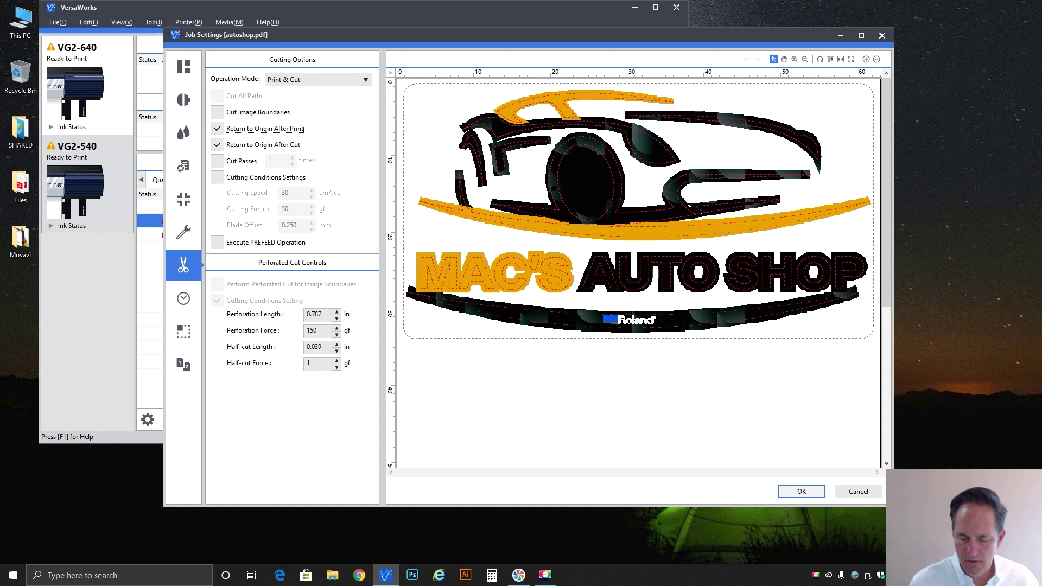
- Set Operation Mode to Print Only, then to Cut Only to preview only the cut lines
click(302, 80)
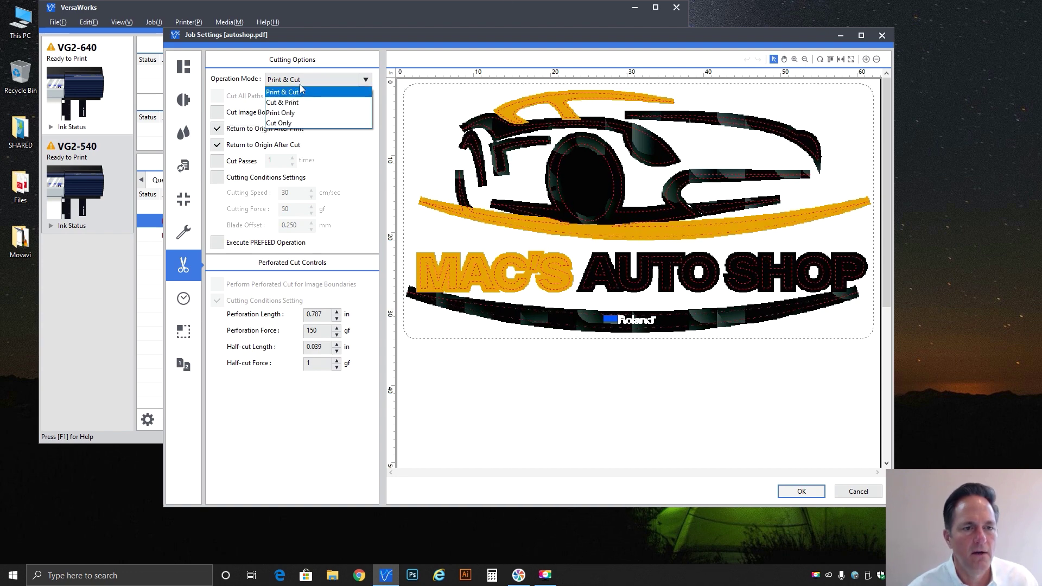
click(294, 113)
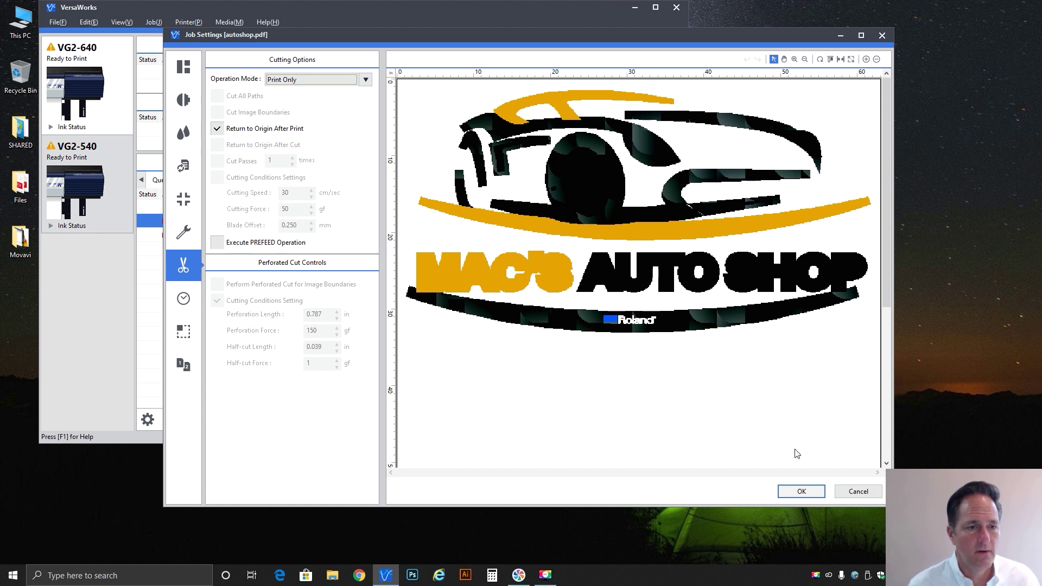
click(305, 81)
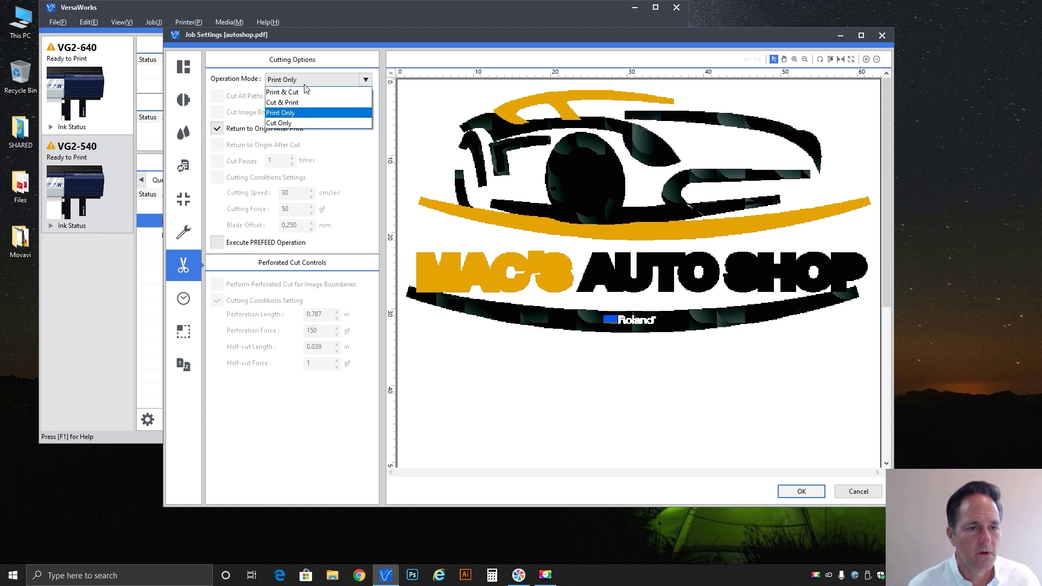
click(303, 124)
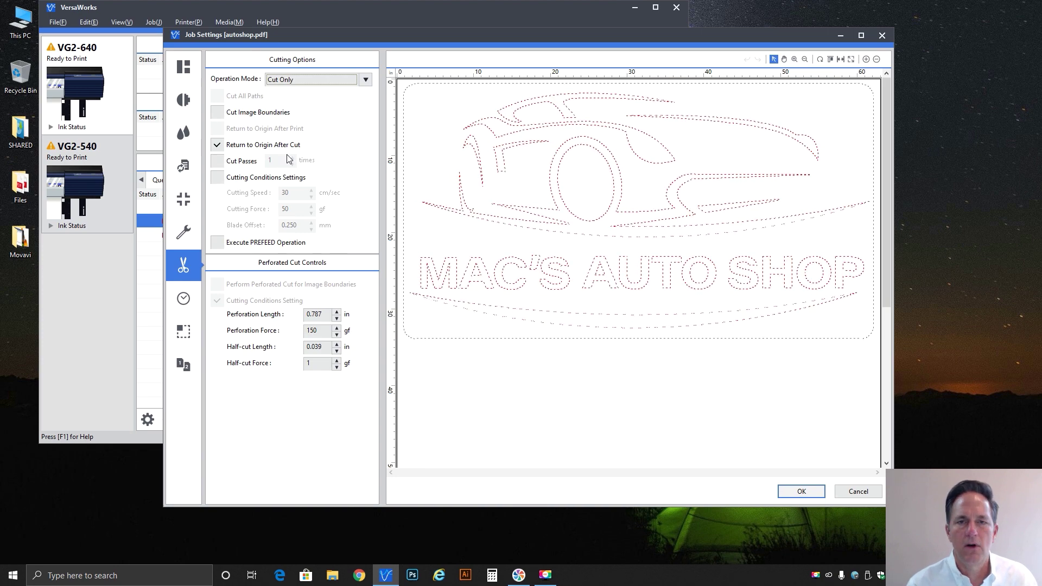
- Try 2 cut passes, then switch off both Cut Passes and Return to Origin After Cut
click(258, 159)
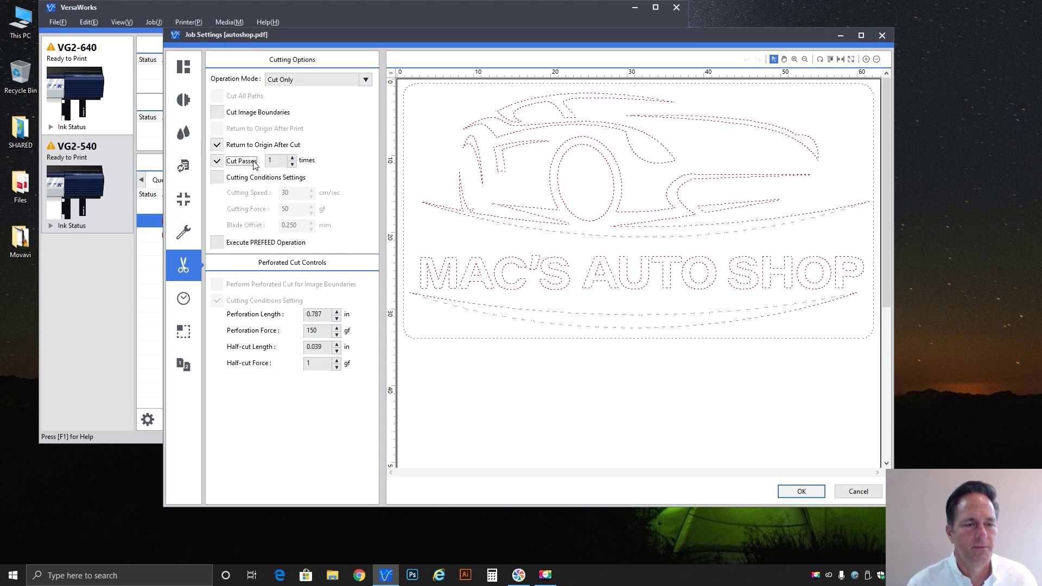
click(257, 160)
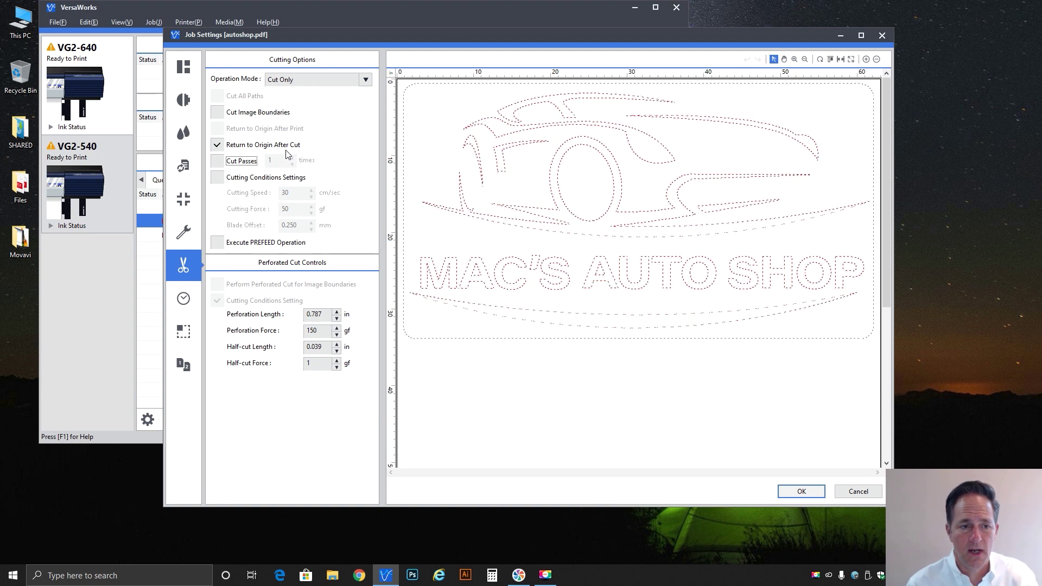
click(242, 161)
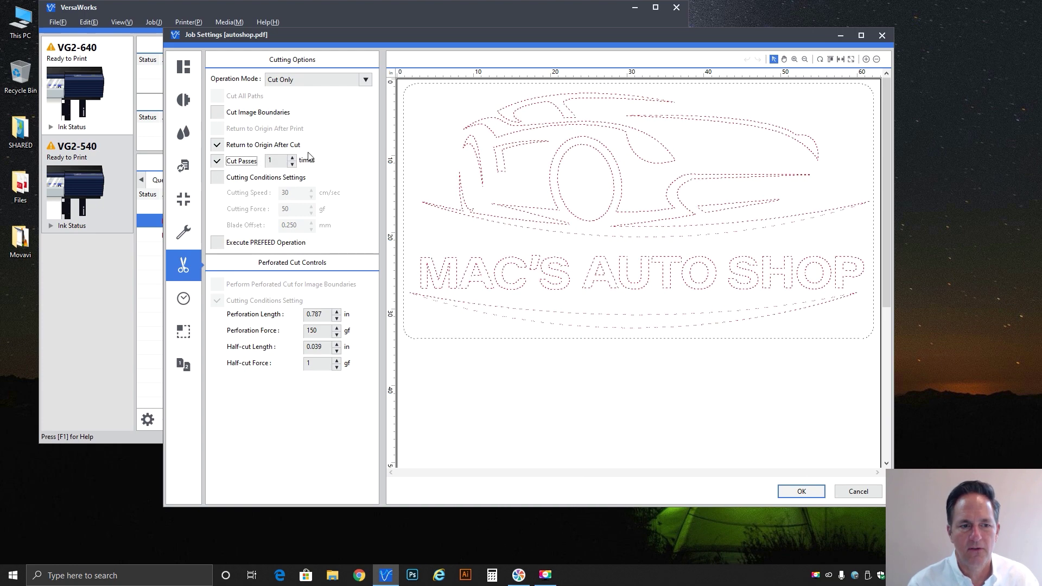
click(293, 158)
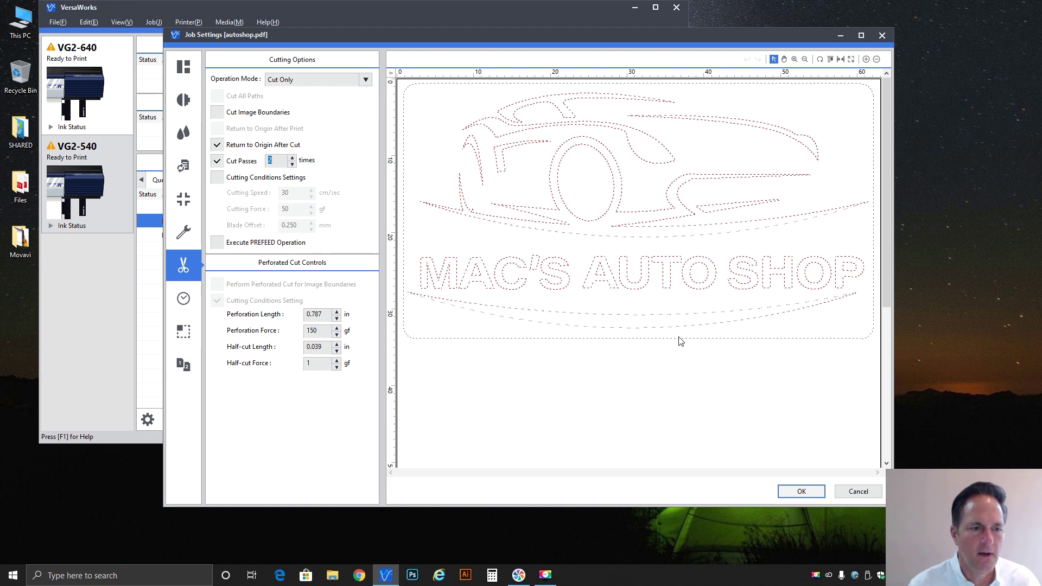
click(237, 147)
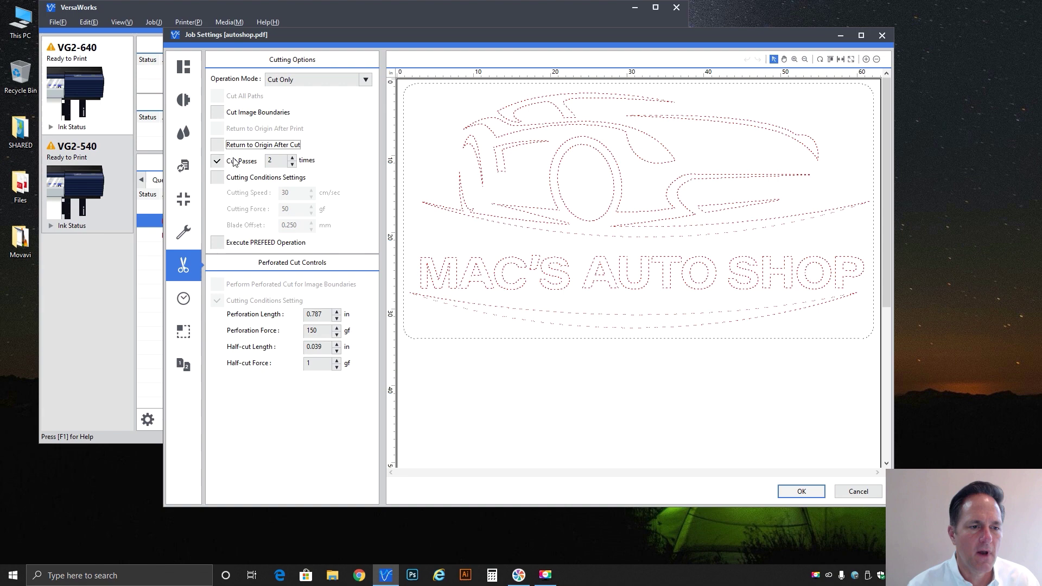
click(234, 163)
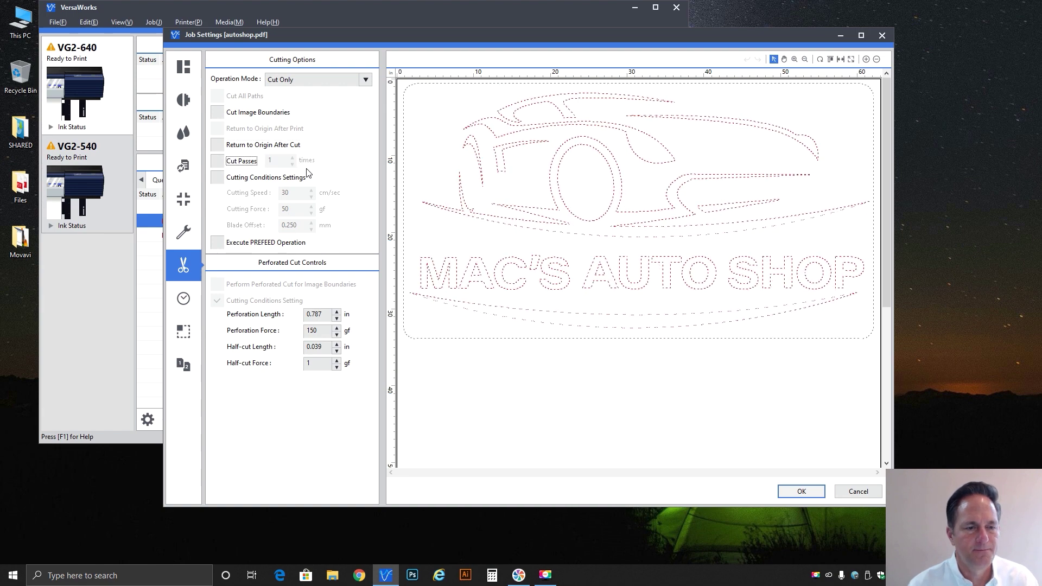
- Enable Cutting Conditions Settings at 10 cm/sec speed, 200 gf force and 0.50 mm blade offset
click(251, 179)
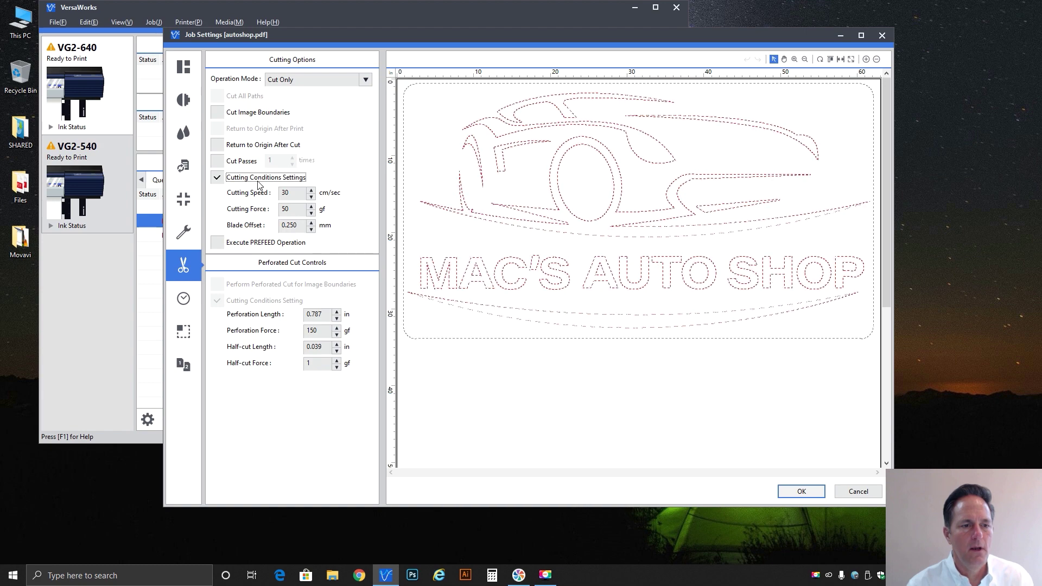
click(259, 184)
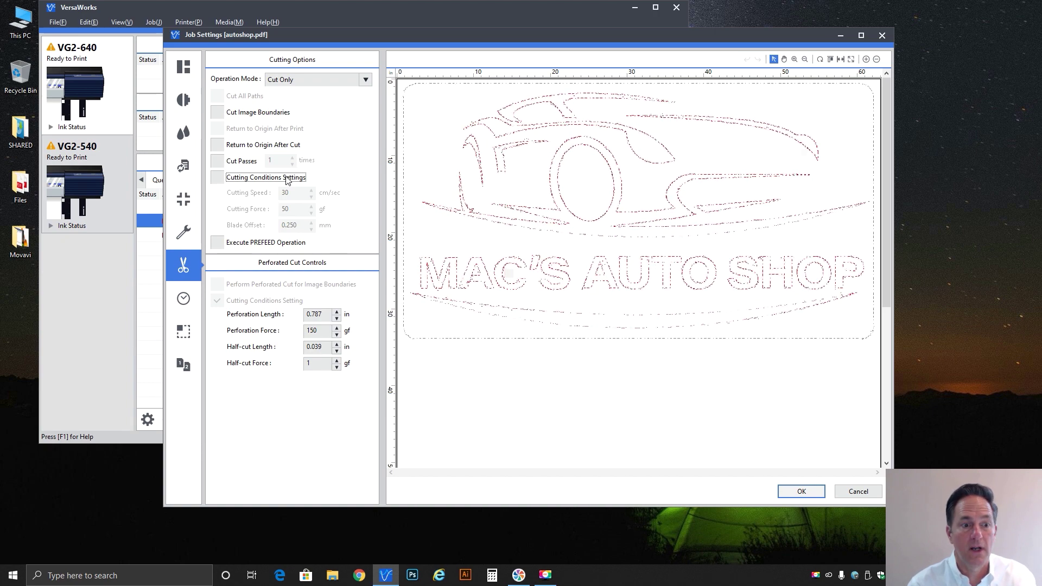
click(287, 180)
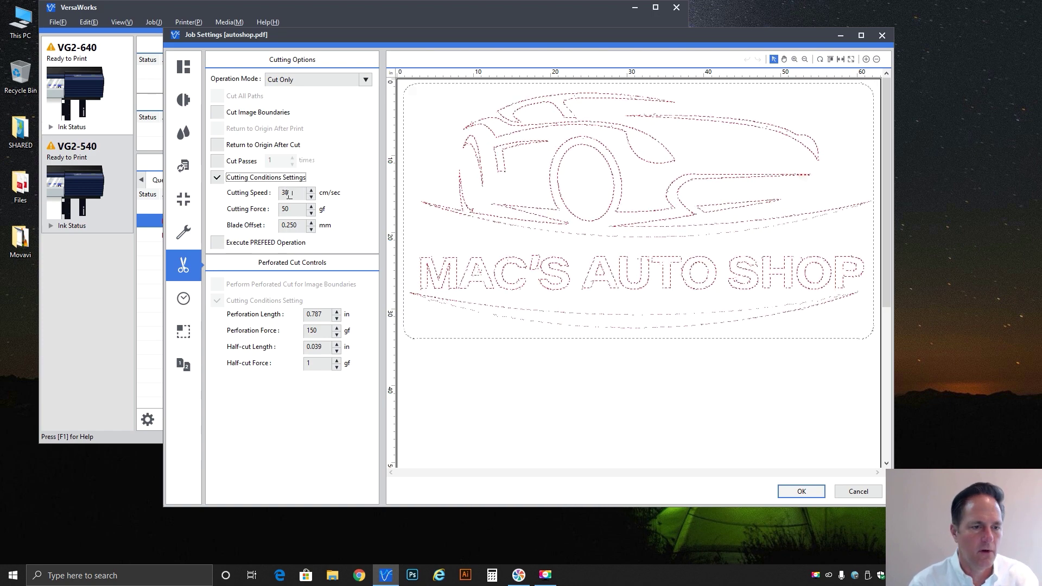
click(290, 193)
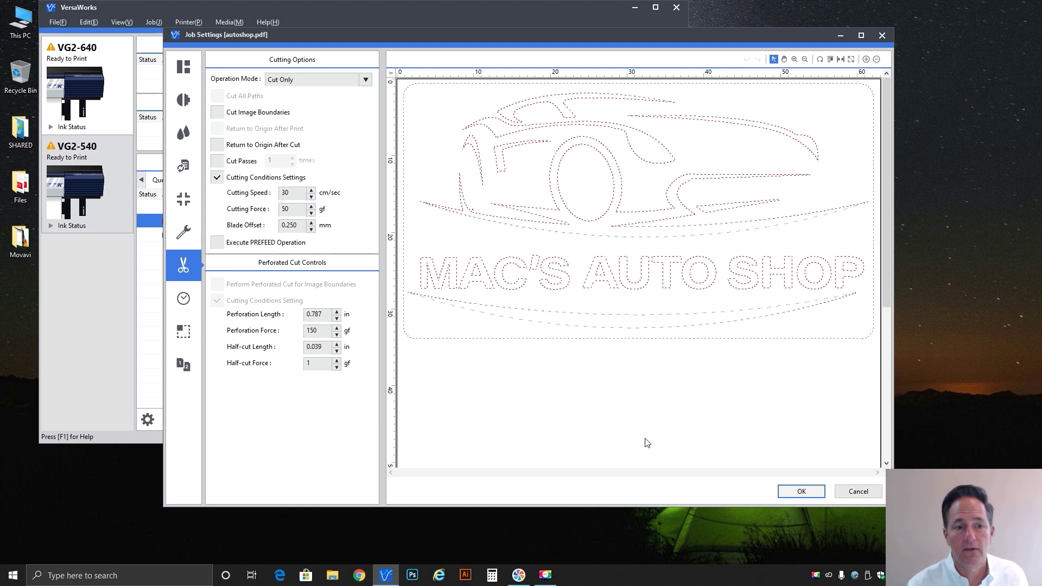
double_click(285, 192)
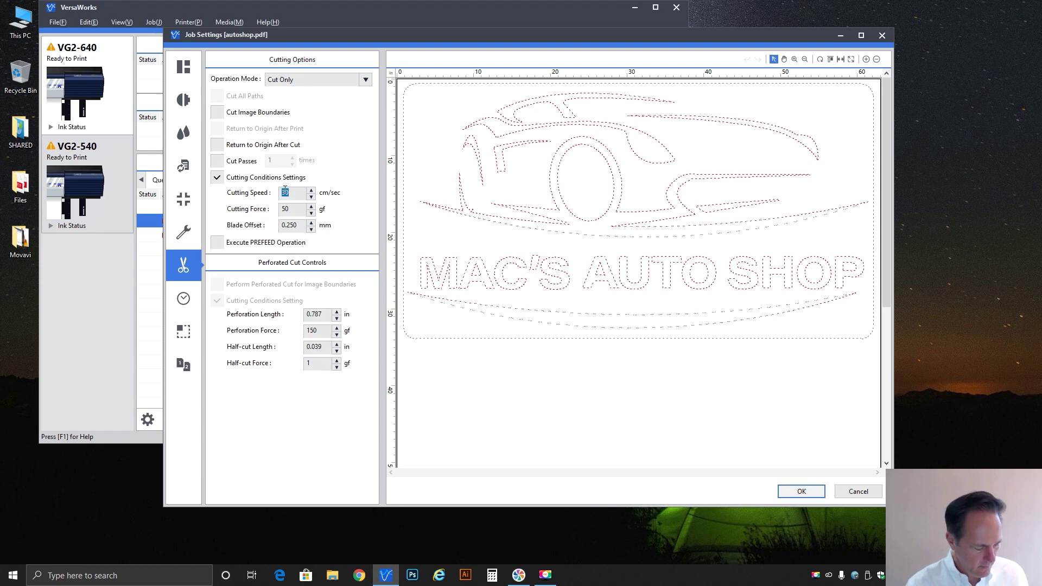
text(10)
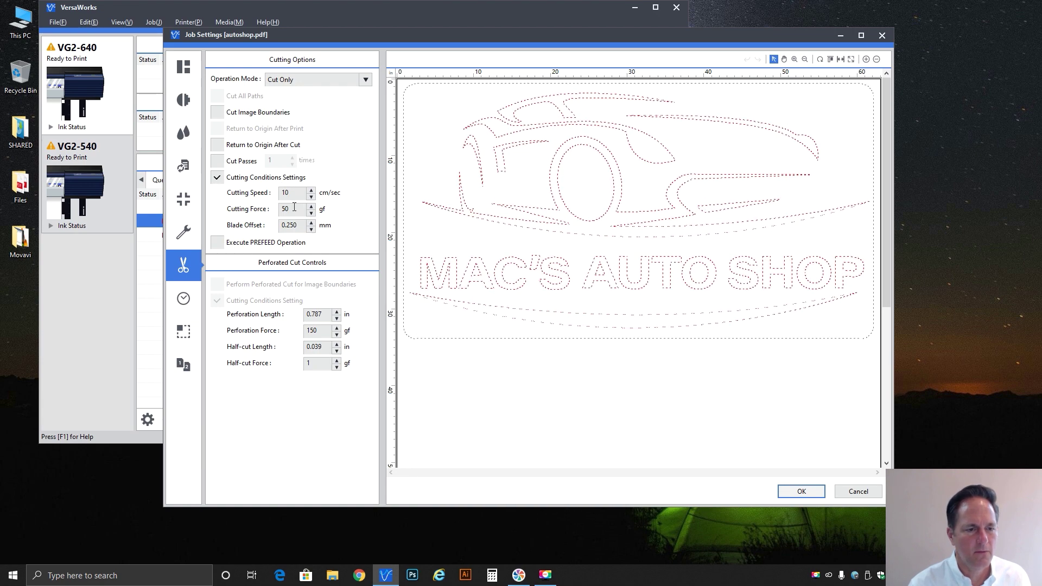
double_click(294, 207)
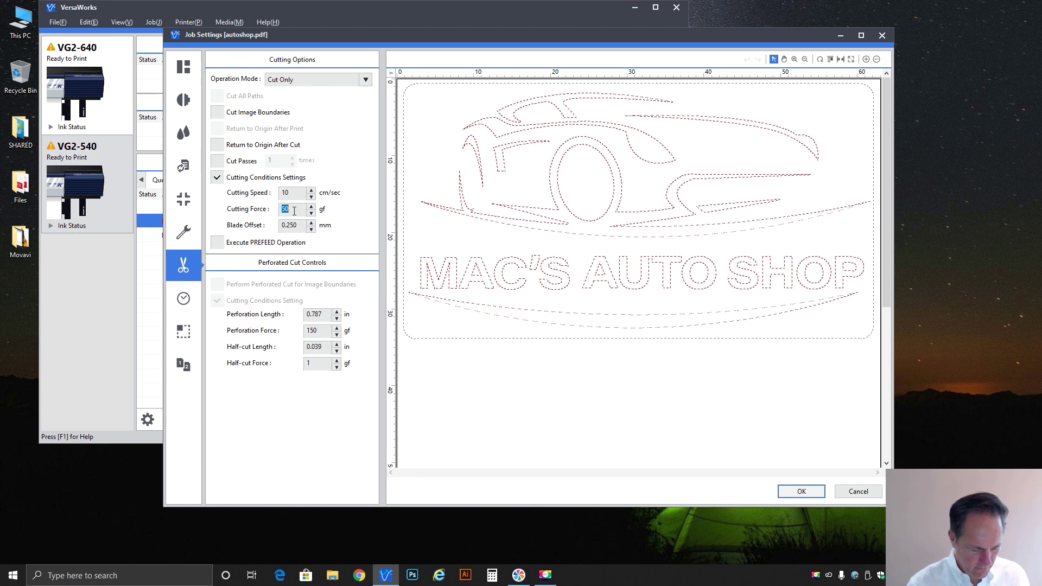
text(200)
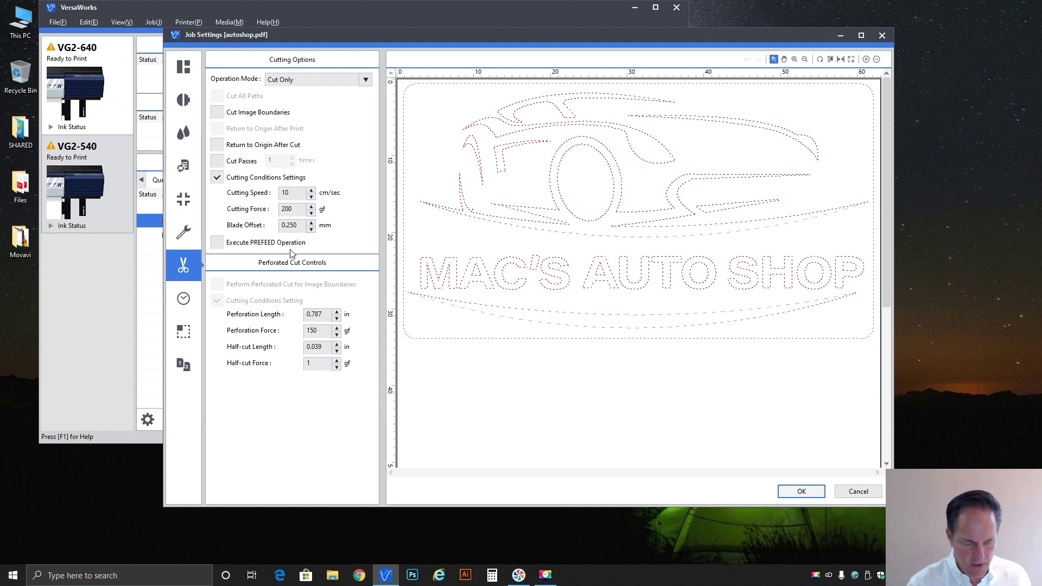
key(BackSpace)
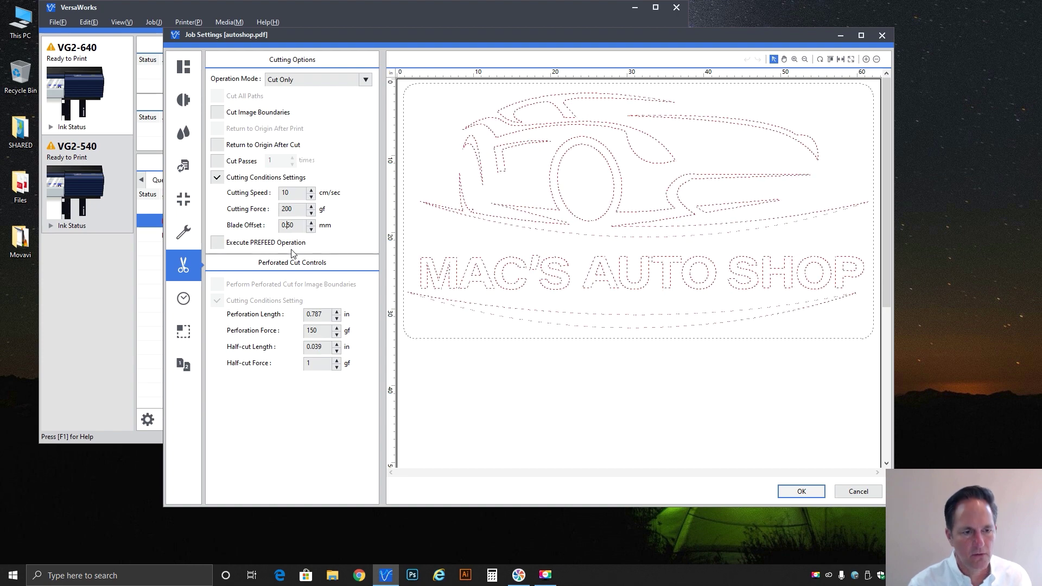
- Turn off Cutting Conditions Settings and turn on Execute PREFEED Operation
click(277, 179)
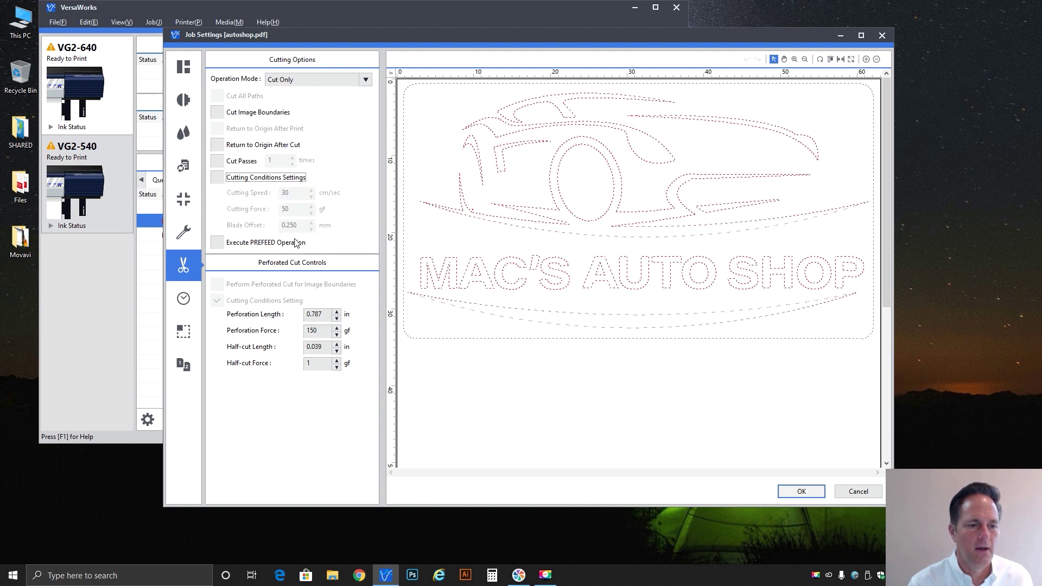
click(278, 244)
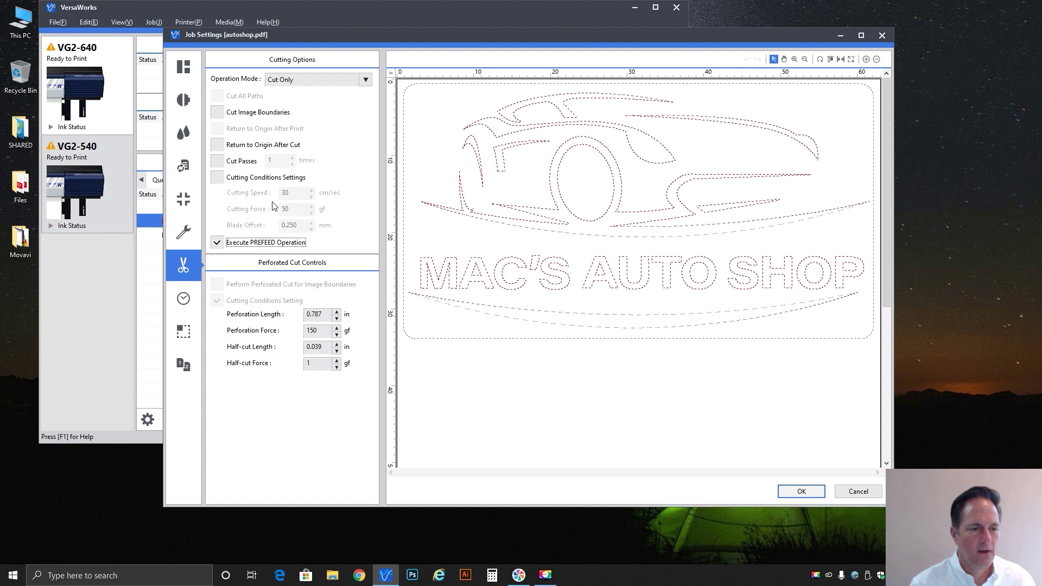
- Turn off Execute PREFEED Operation and turn on Cut Image Boundaries
click(255, 245)
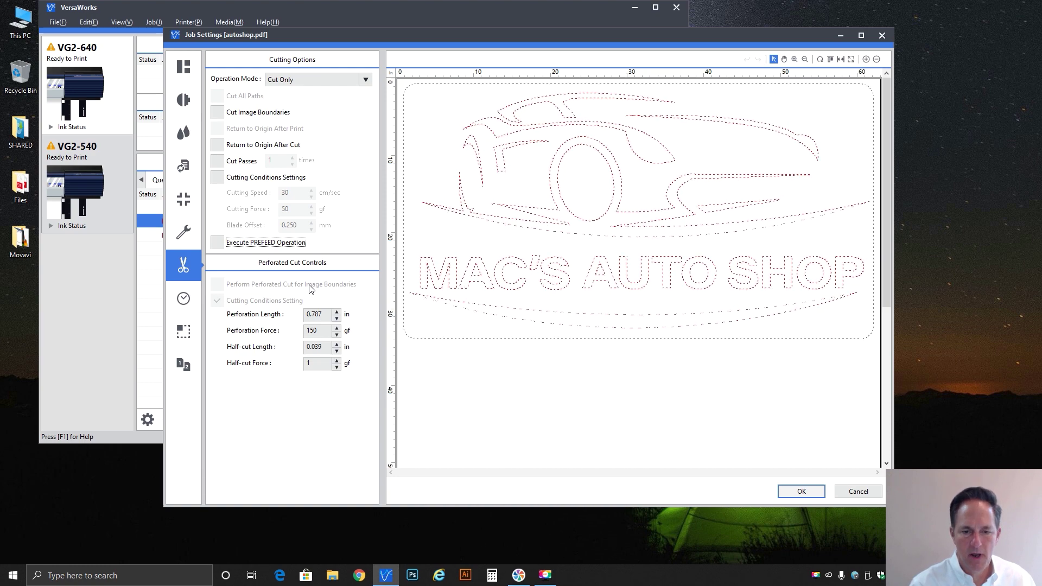
click(253, 115)
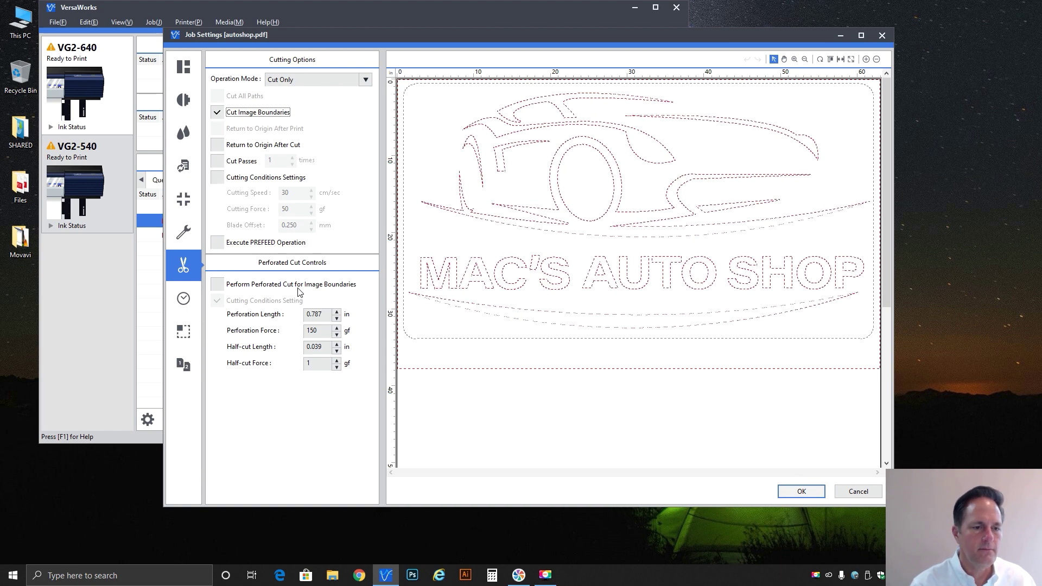
- Set Operation Mode to Print & Cut, with Cut Image Boundaries and Return to Origin After Print unchecked
click(307, 77)
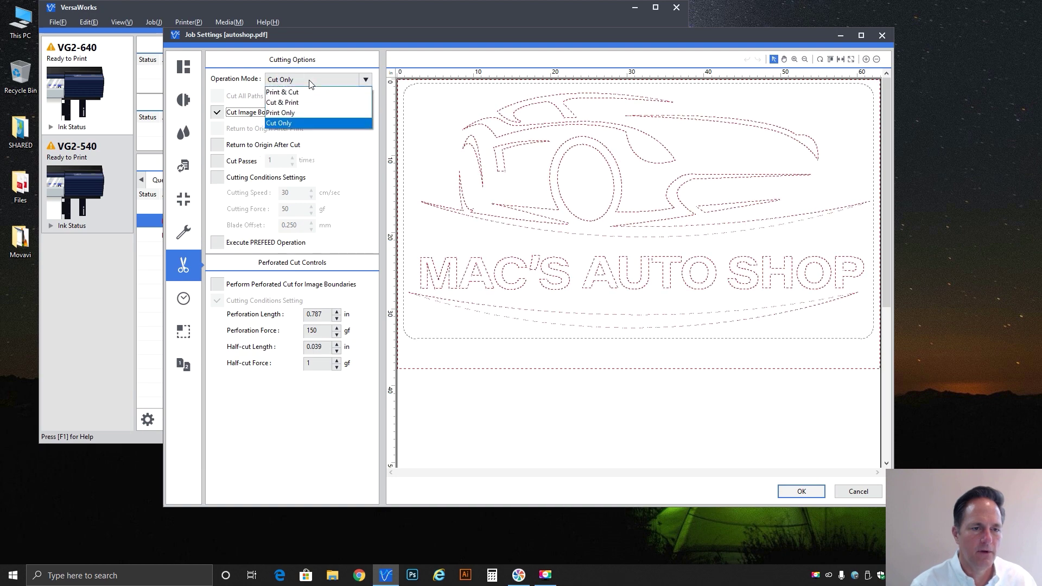
click(288, 91)
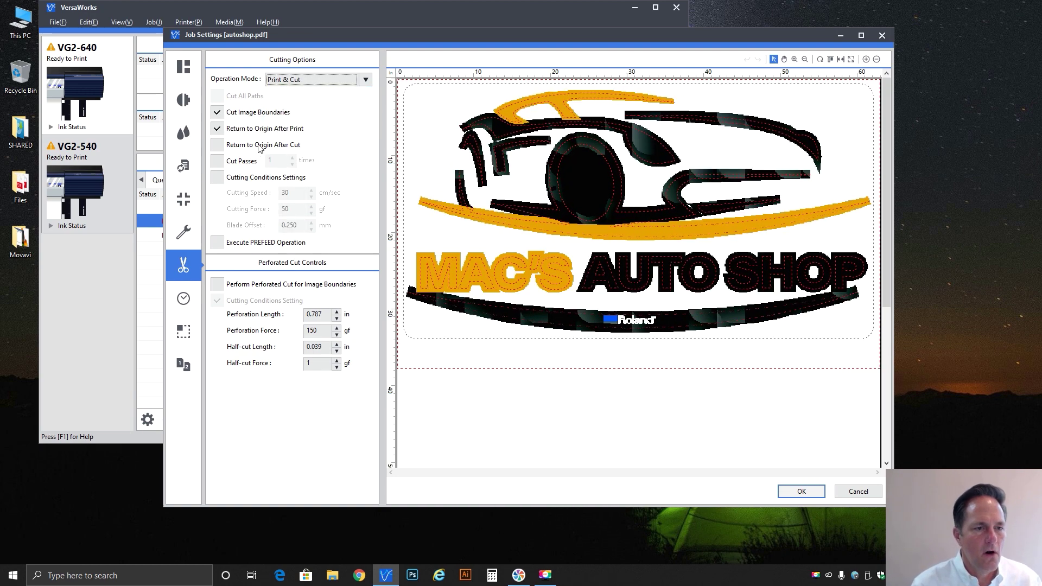
click(241, 114)
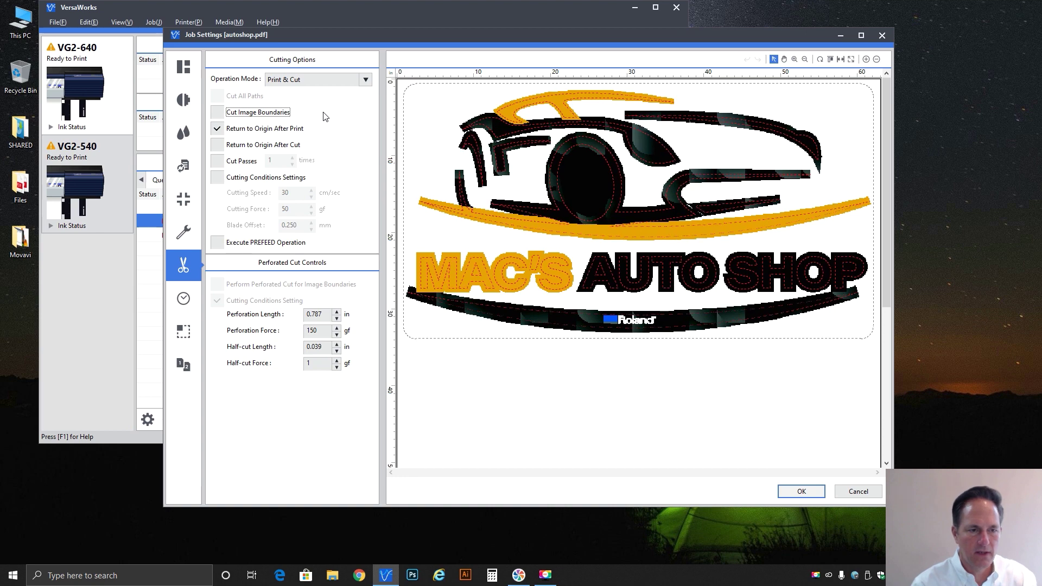
click(298, 129)
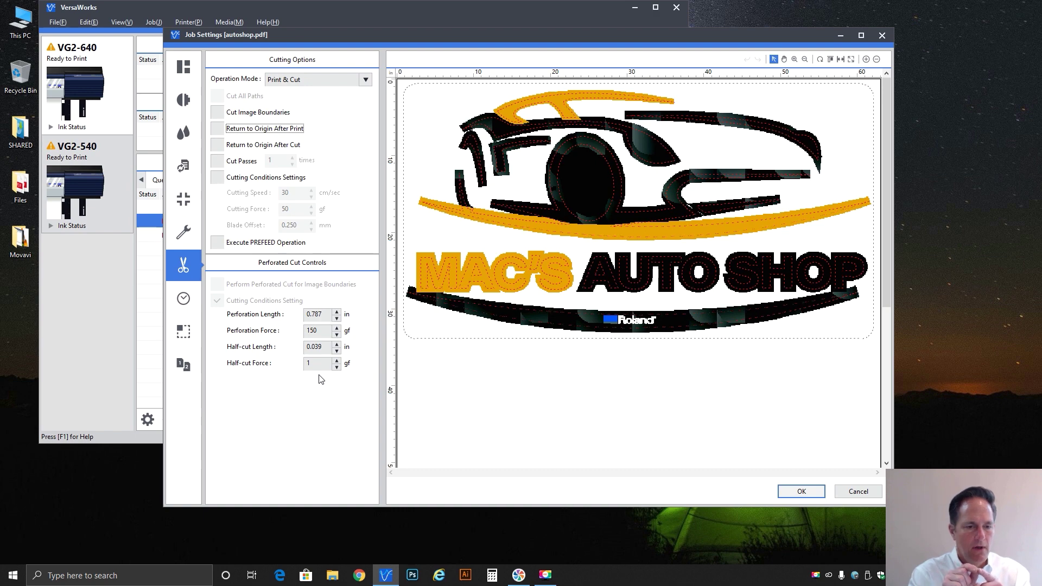
- Enter a 0.500 in perforation length and change the half-cut length to 0.035 in
double_click(307, 315)
key(BackSpace)
text(.5)
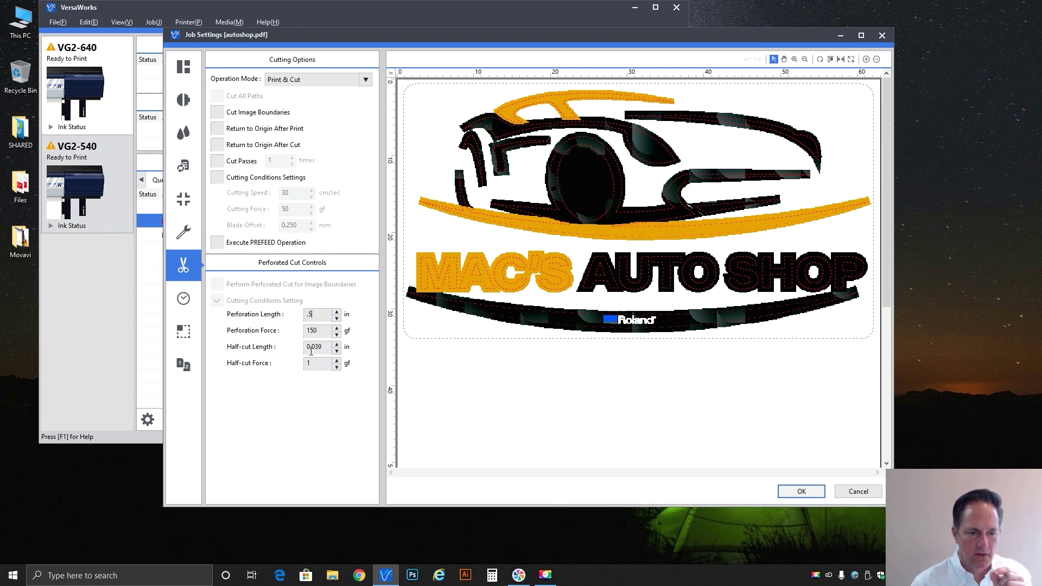
drag(318, 349, 326, 349)
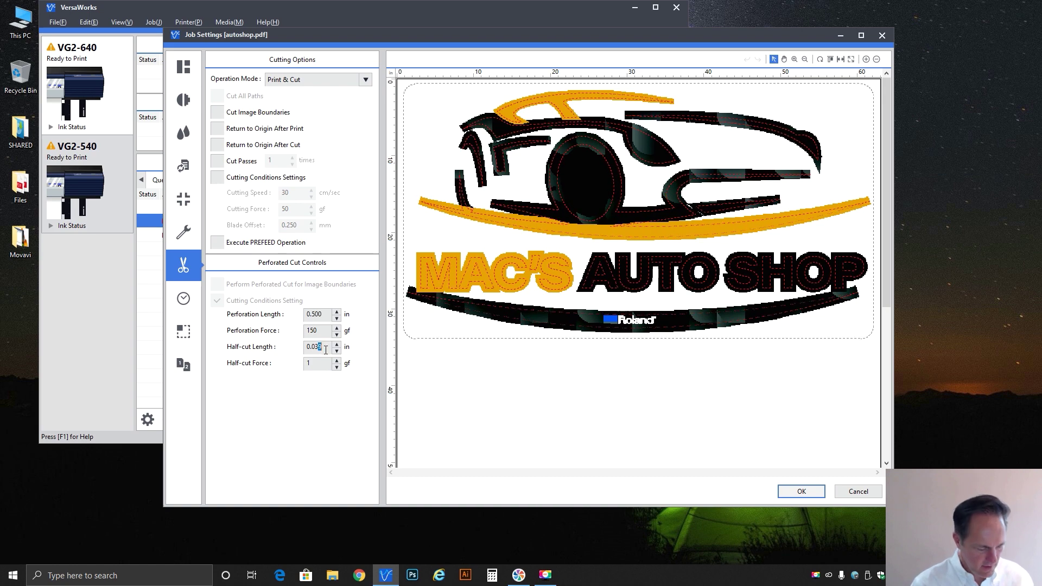
text(5)
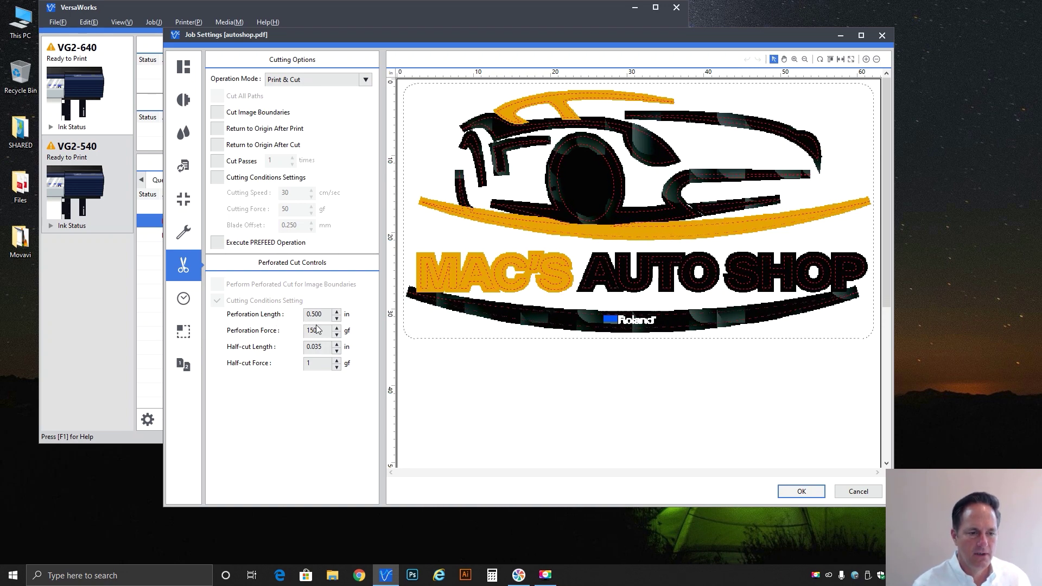
- Select the Perforation Force value, which stands at 150 gf
double_click(312, 331)
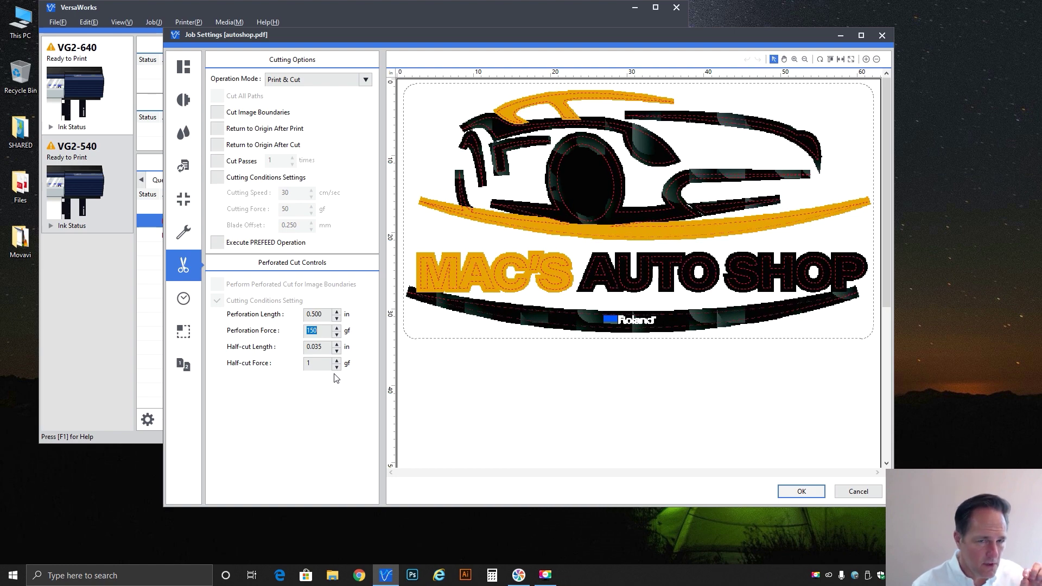
- Confirm the 0.035 in half-cut length and start editing the Half-cut Force field
double_click(315, 348)
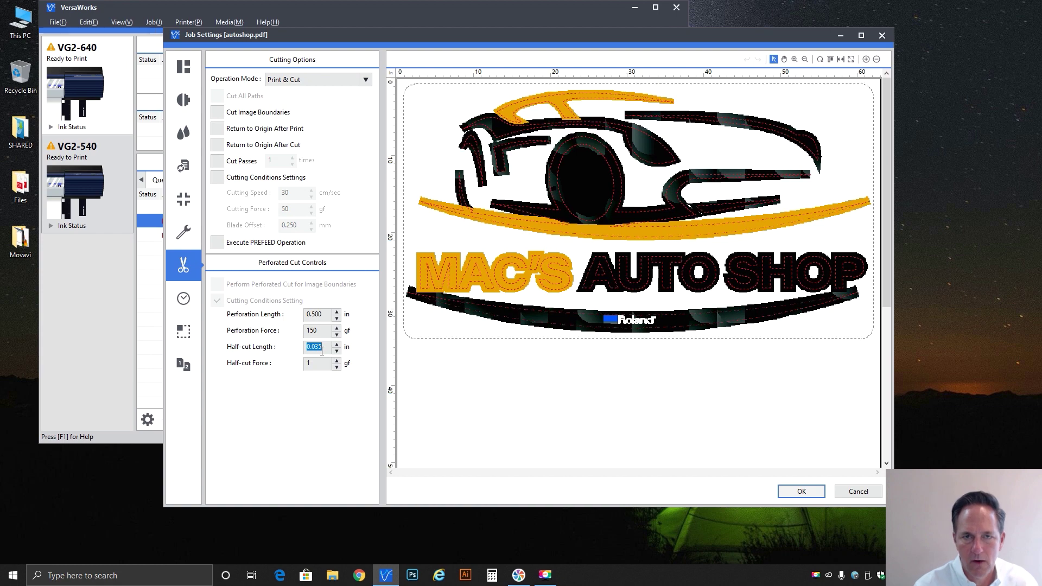
click(313, 364)
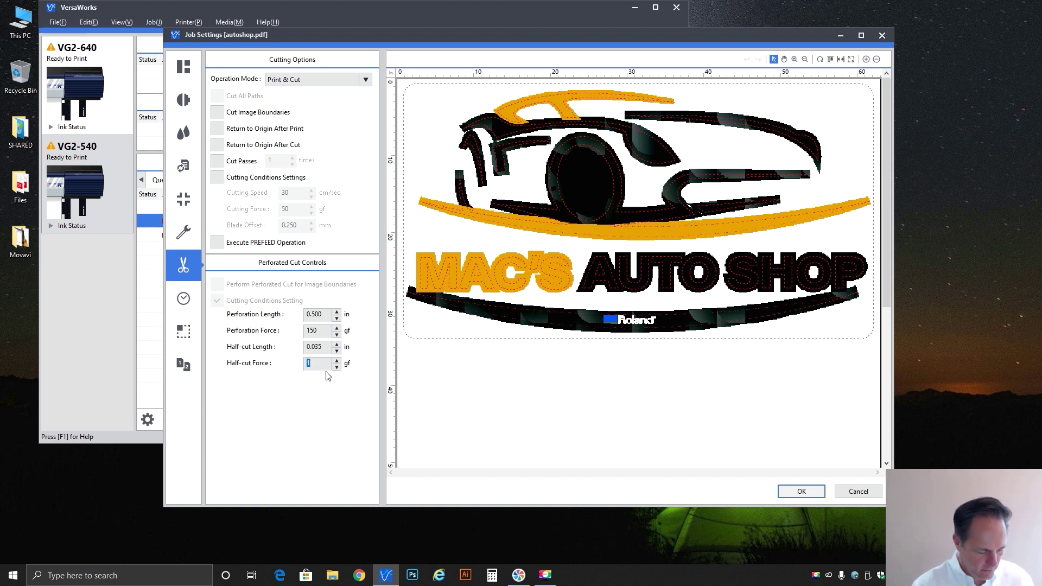
- Commit a 50 gf half-cut force and close the Job Settings dialog
text(5)
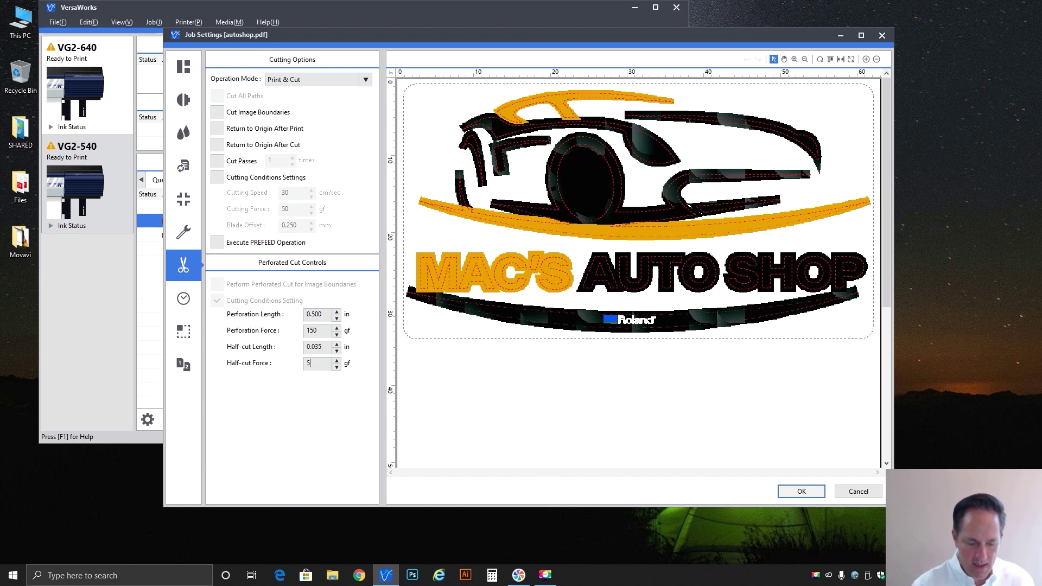
text(0)
click(327, 347)
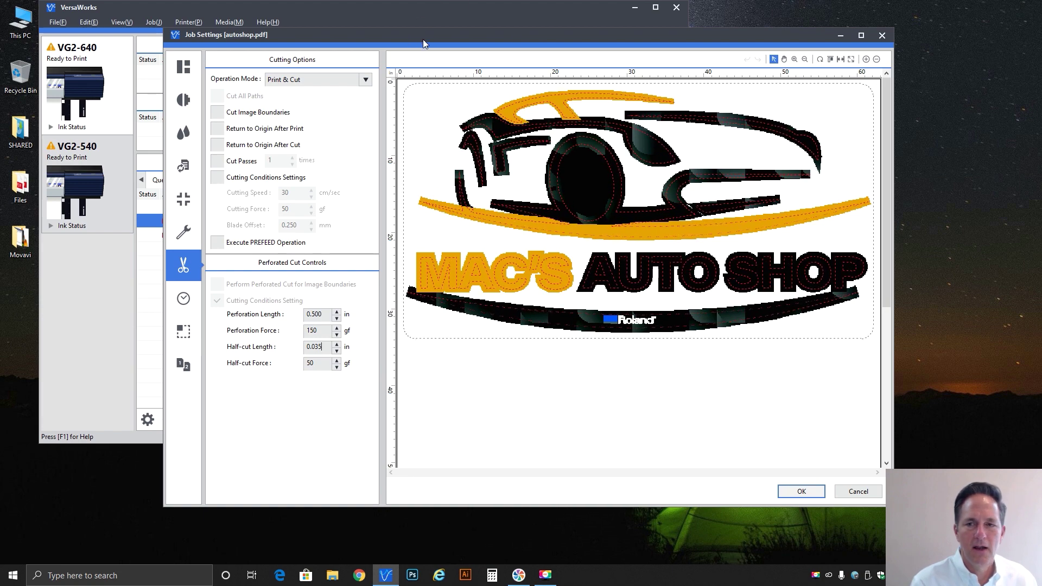
click(882, 34)
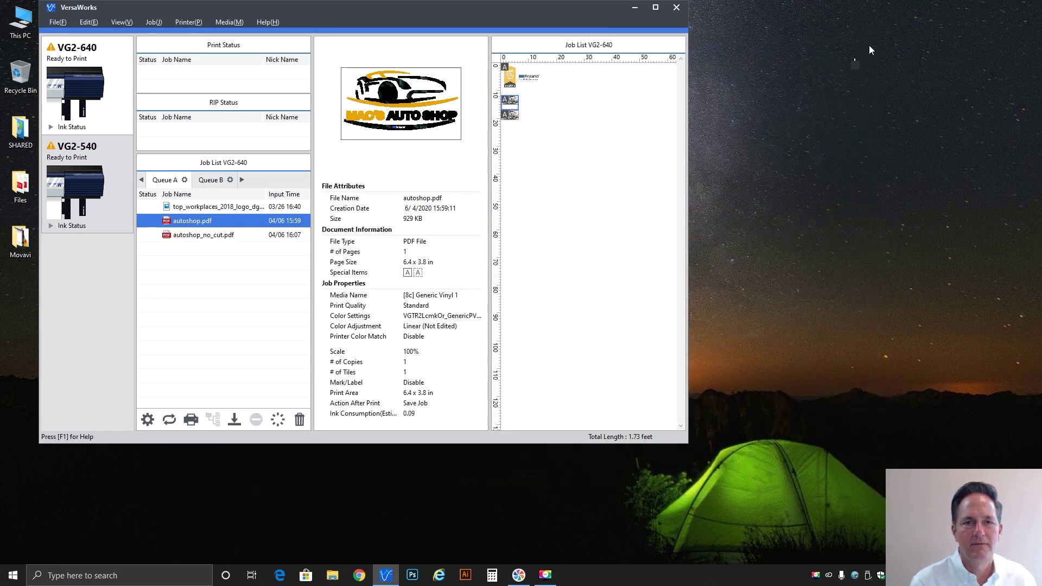